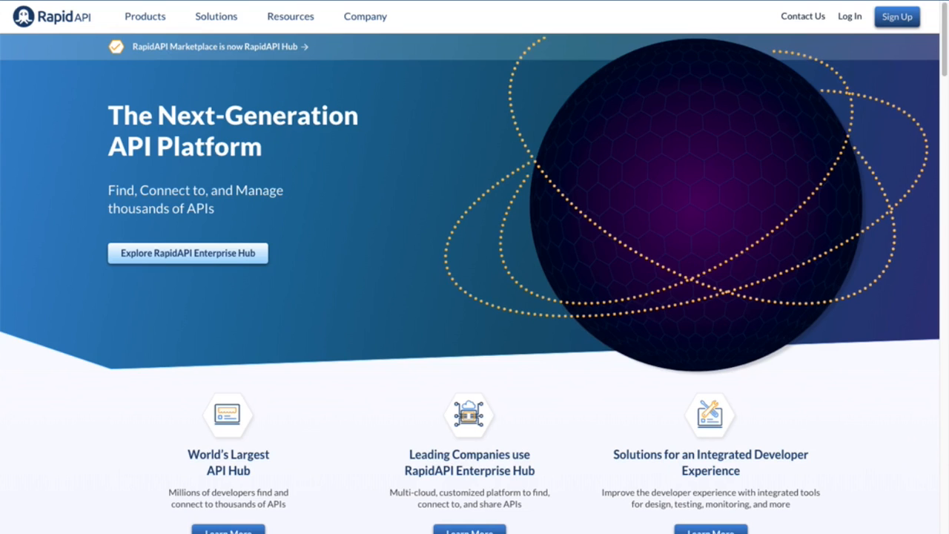
Log in to RapidAPI and dismiss the developer survey banner
left_click(850, 18)
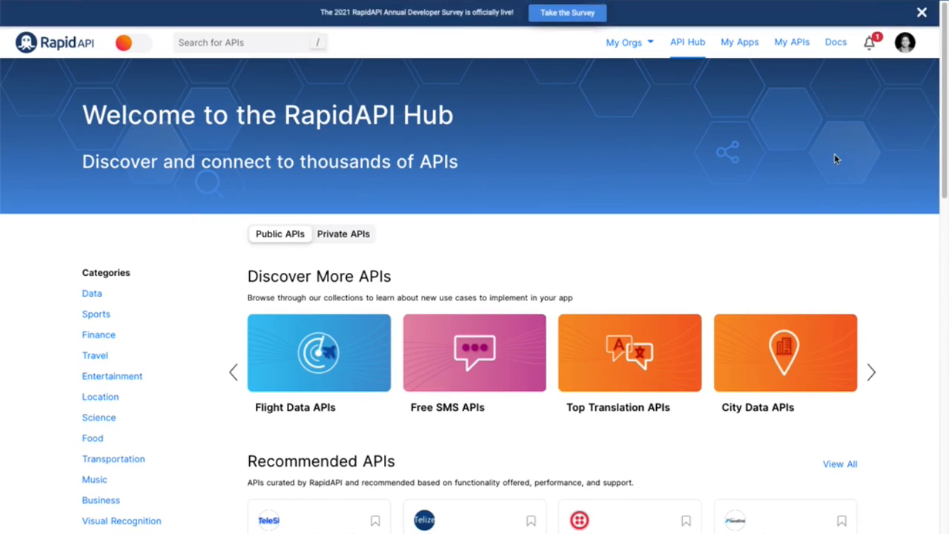
left_click(921, 14)
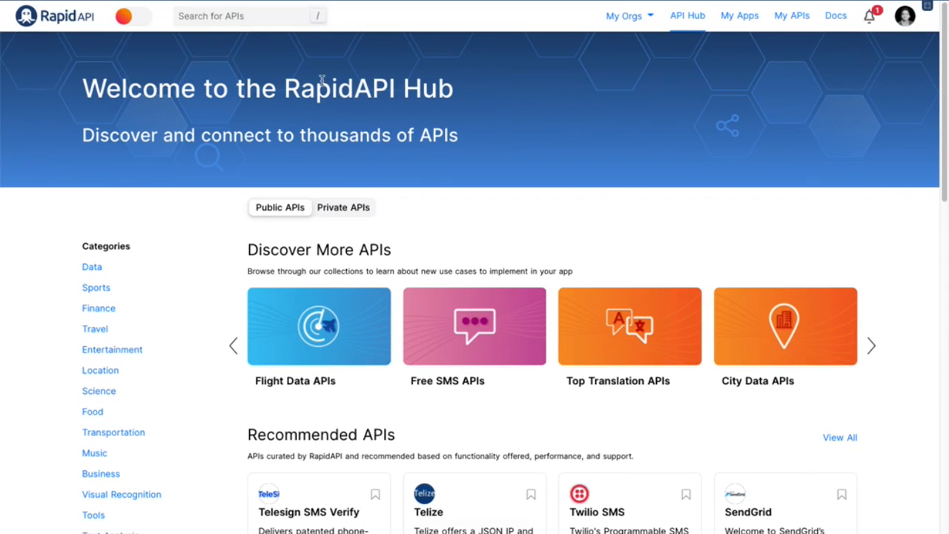
Search the API Hub for "movie" and open the Movie Database (IMDB Alternative) API
left_click(256, 15)
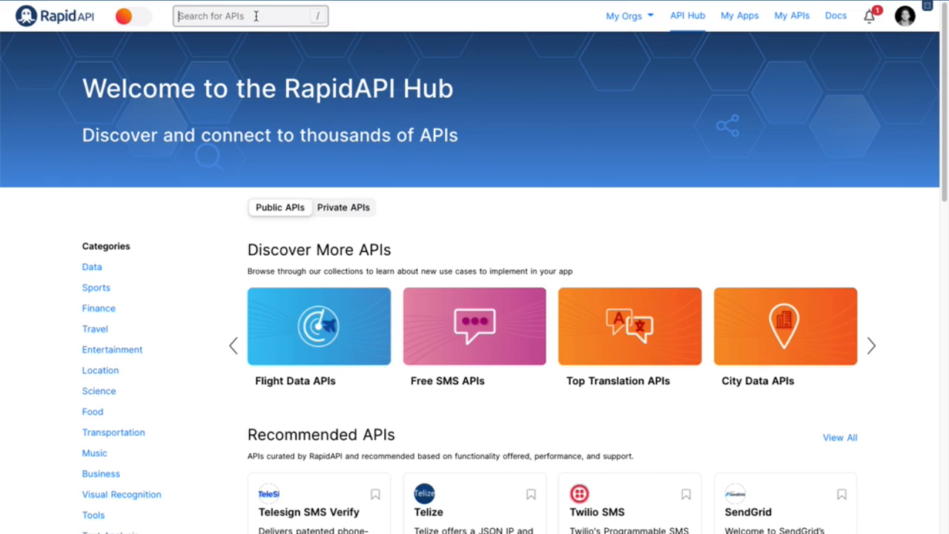
type("movie")
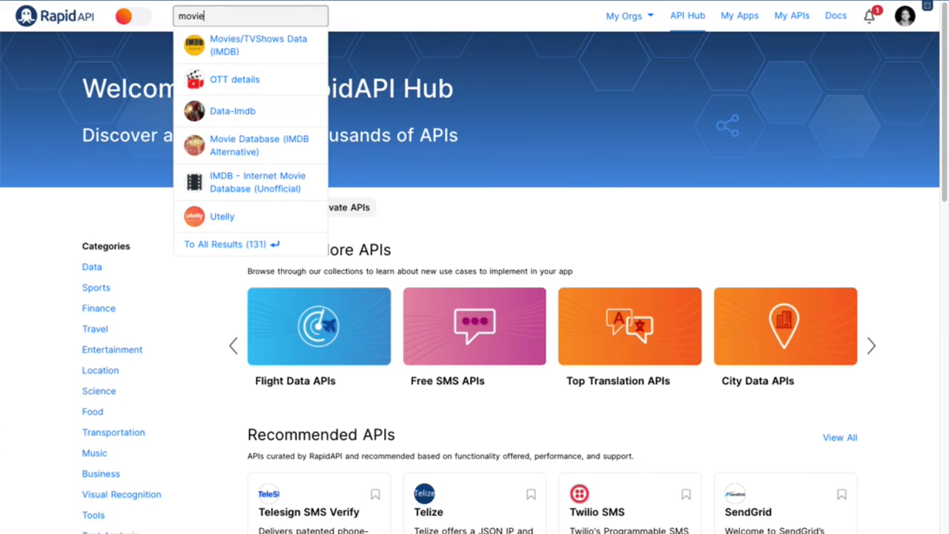
key("Return")
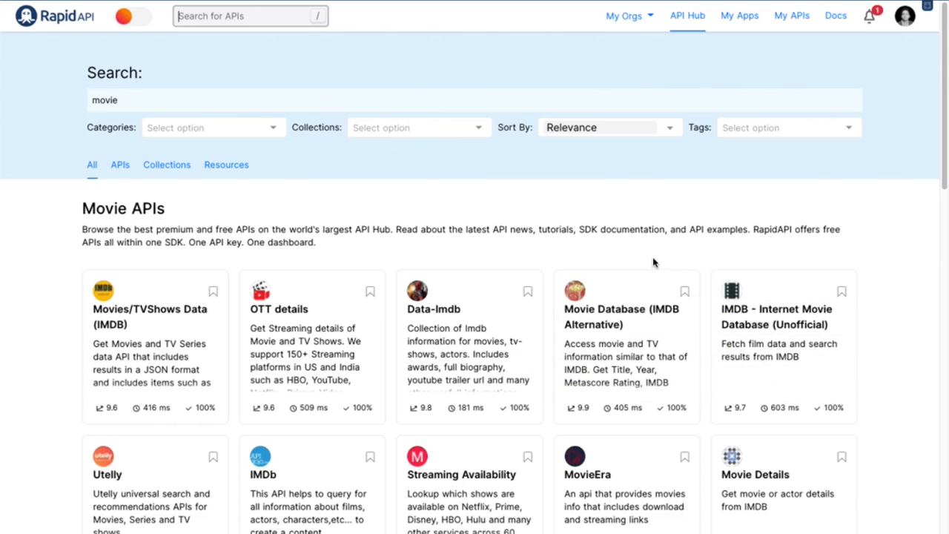
mouse_move(614, 311)
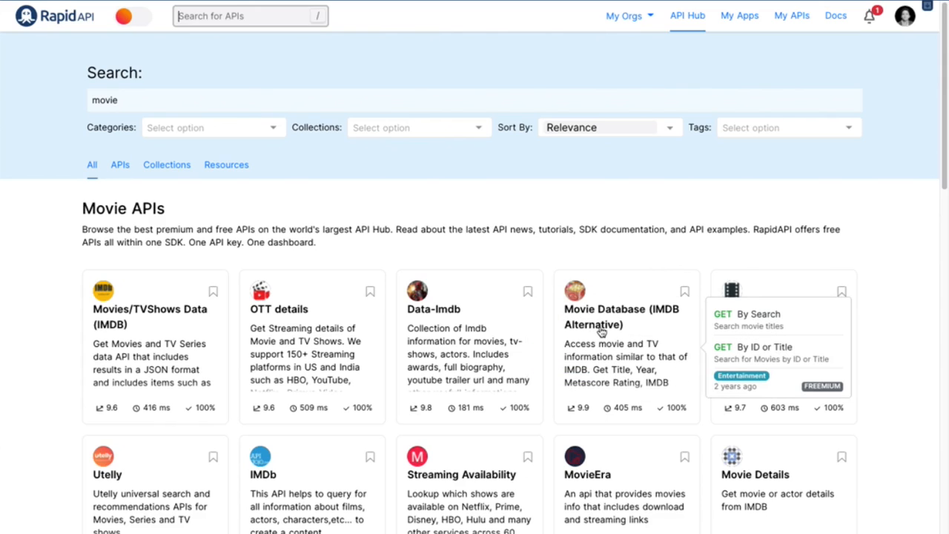
left_click(600, 331)
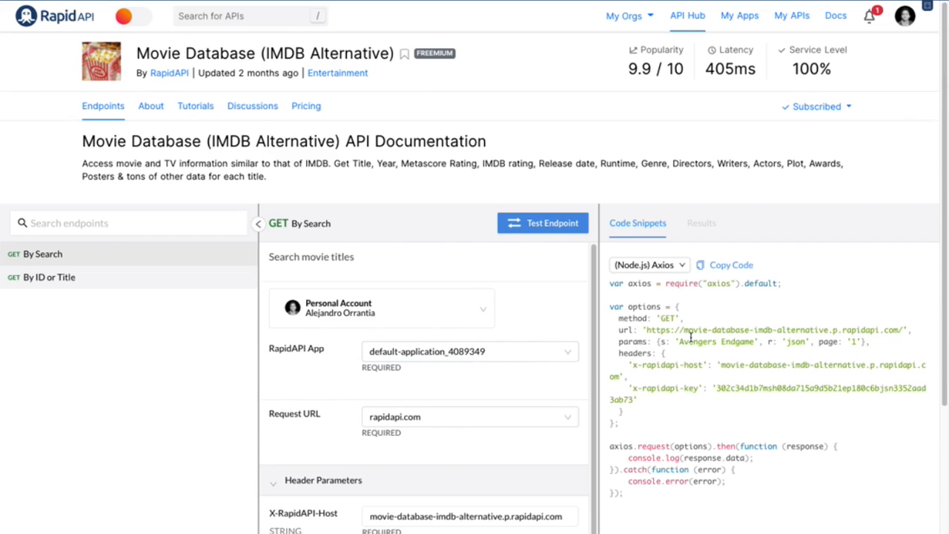
Examine the By Search endpoint's app, request URL, header parameters and required parameters
scroll(400, 454, "down", 2)
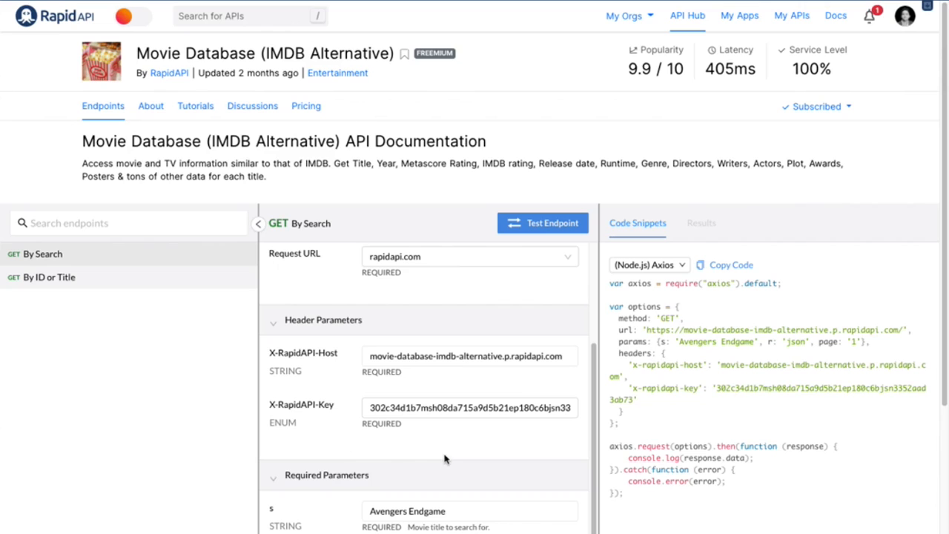
scroll(389, 474, "up", 3)
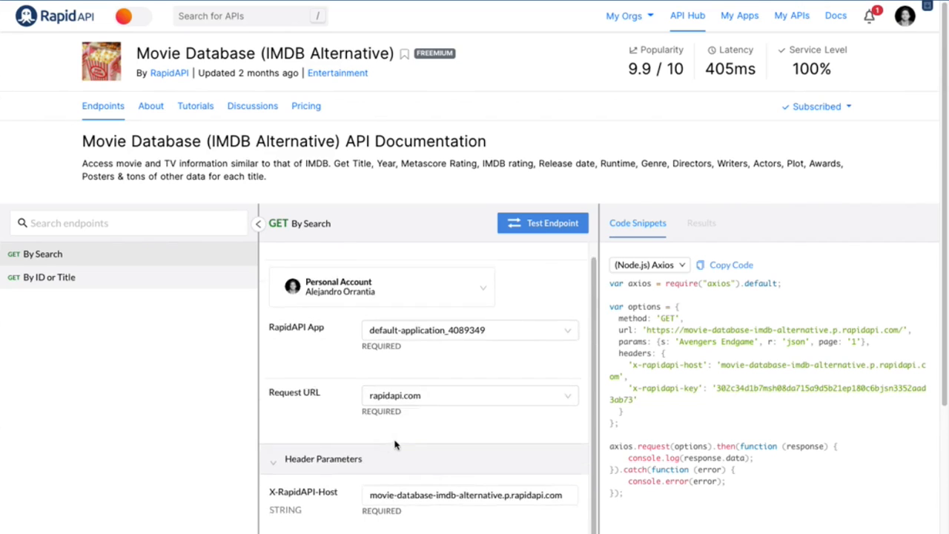
scroll(394, 445, "down", 5)
scroll(395, 444, "up", 2)
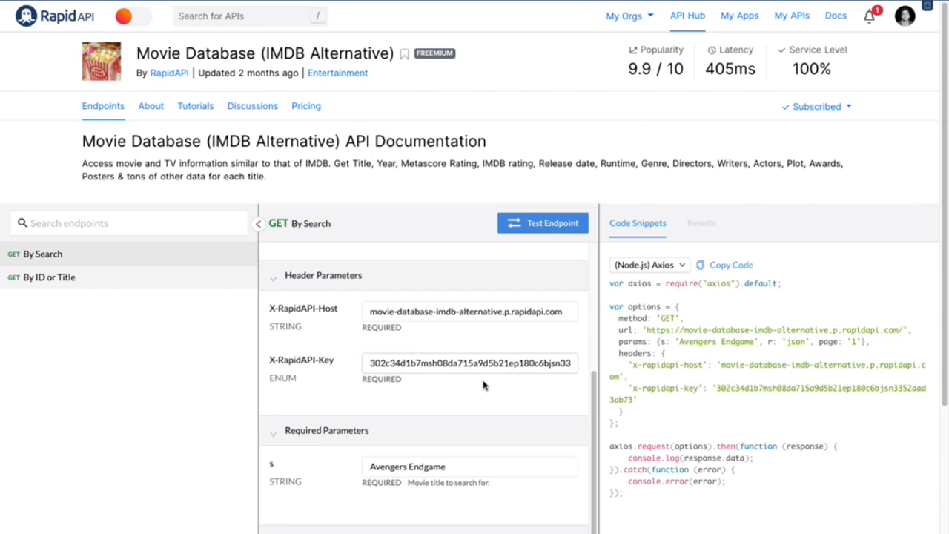
left_click(387, 365)
scroll(477, 399, "down", 2)
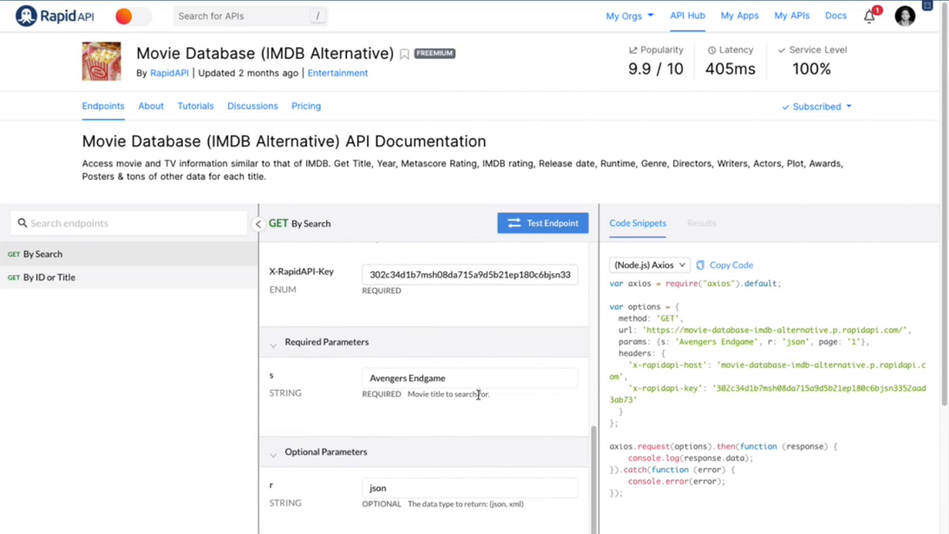
scroll(478, 394, "up", 3)
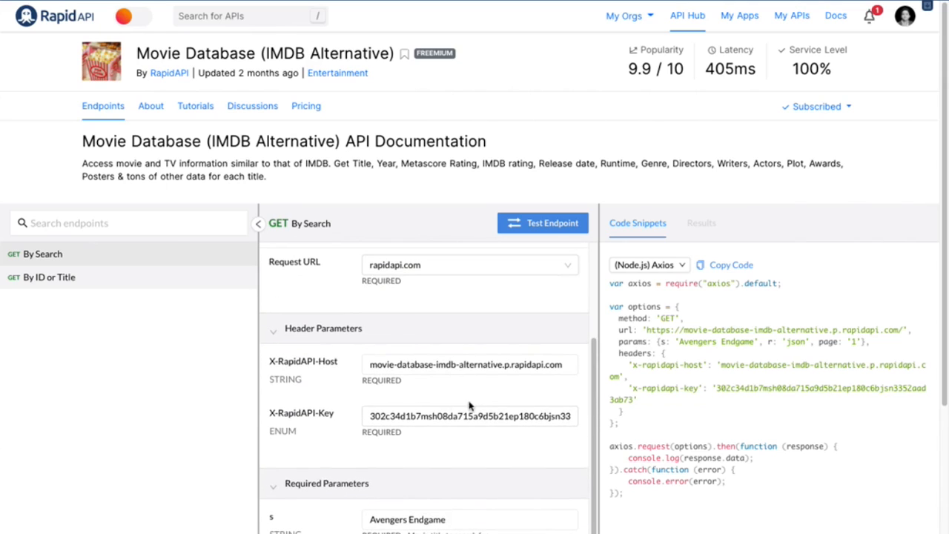
scroll(466, 450, "down", 3)
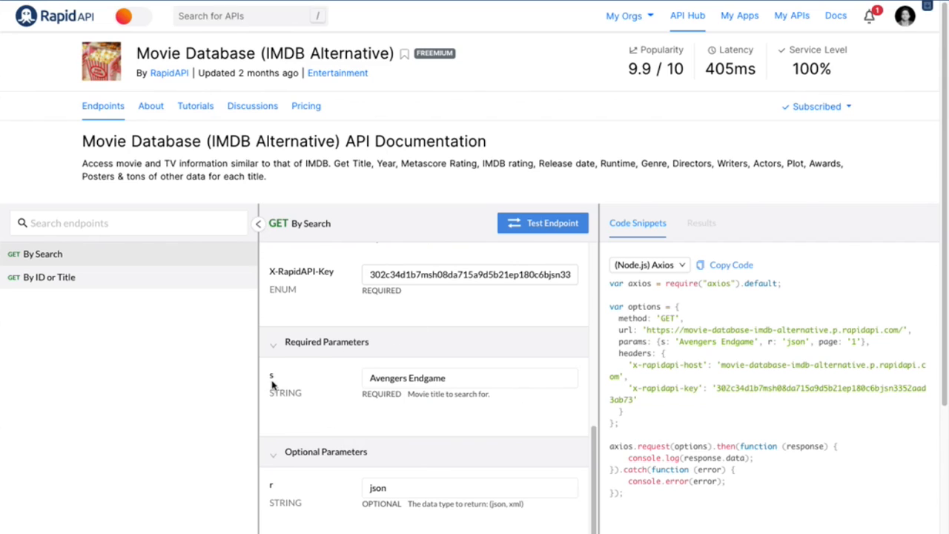
Set the required movie title parameter s to "gladiator"
triple_click(434, 378)
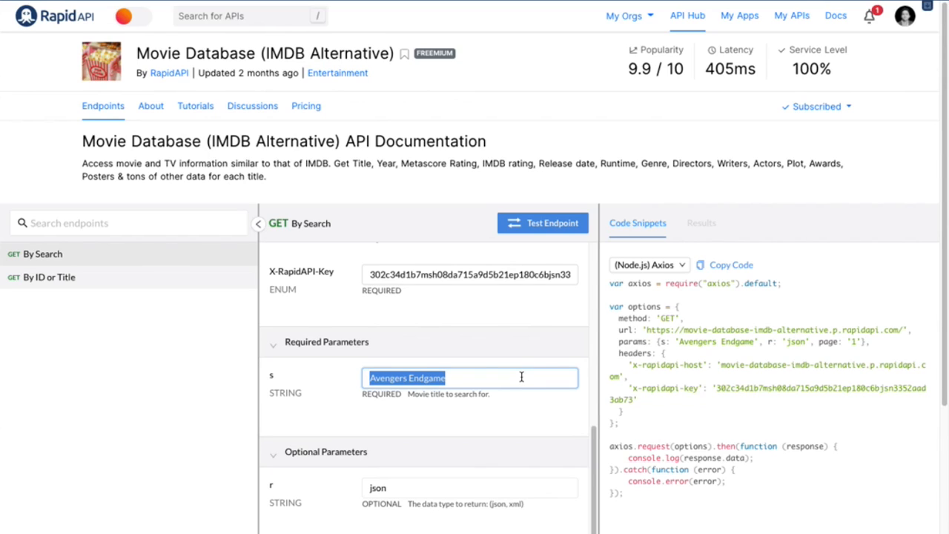
type("glad")
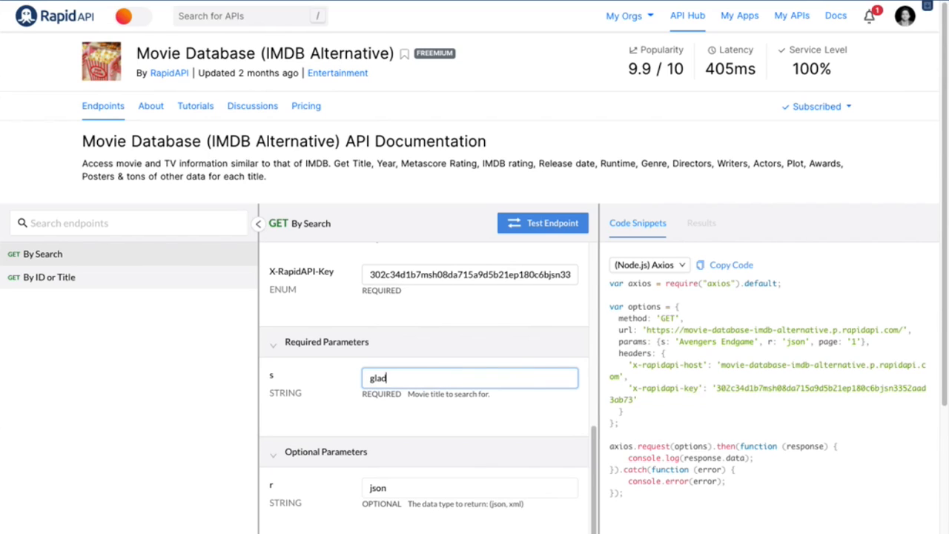
type("iat")
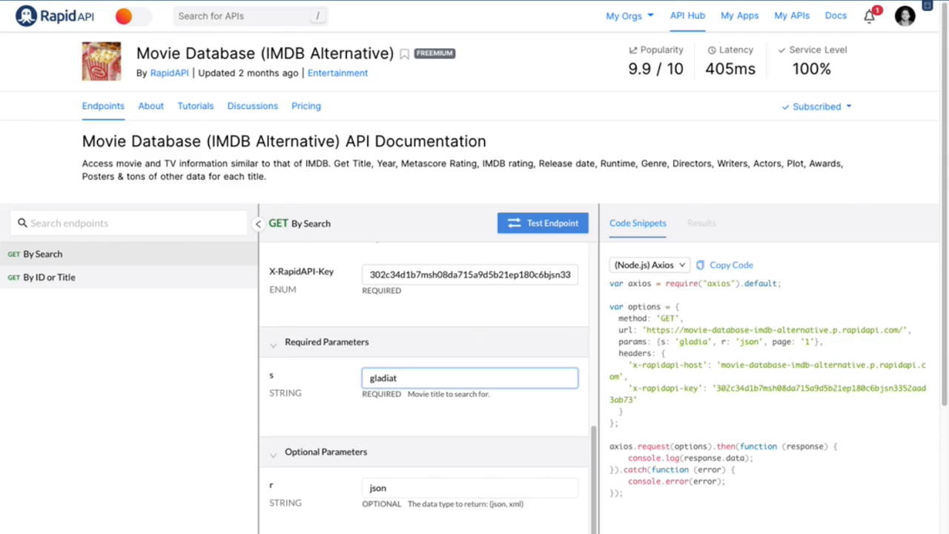
type("d")
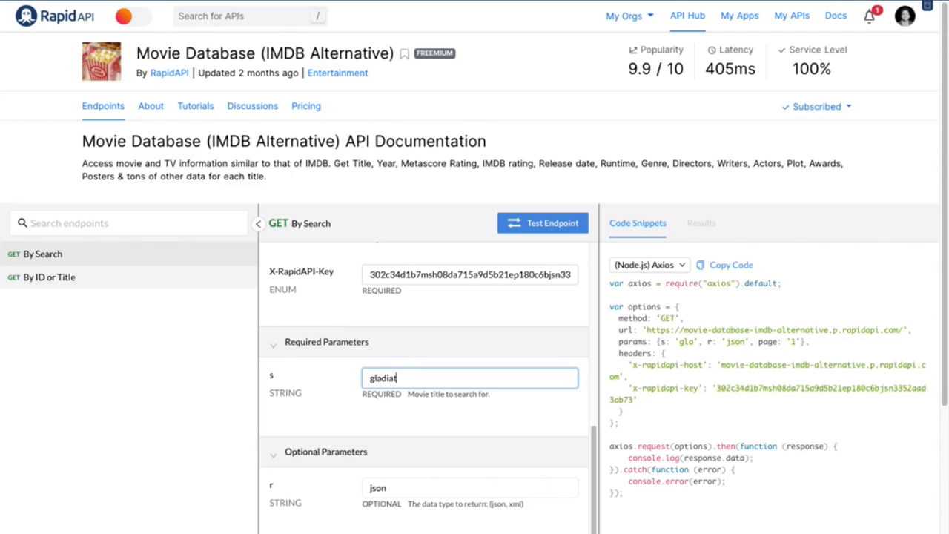
Review the By Search endpoint's optional parameters, including the data type r, and recheck the required title and header parameters
scroll(485, 428, "down", 3)
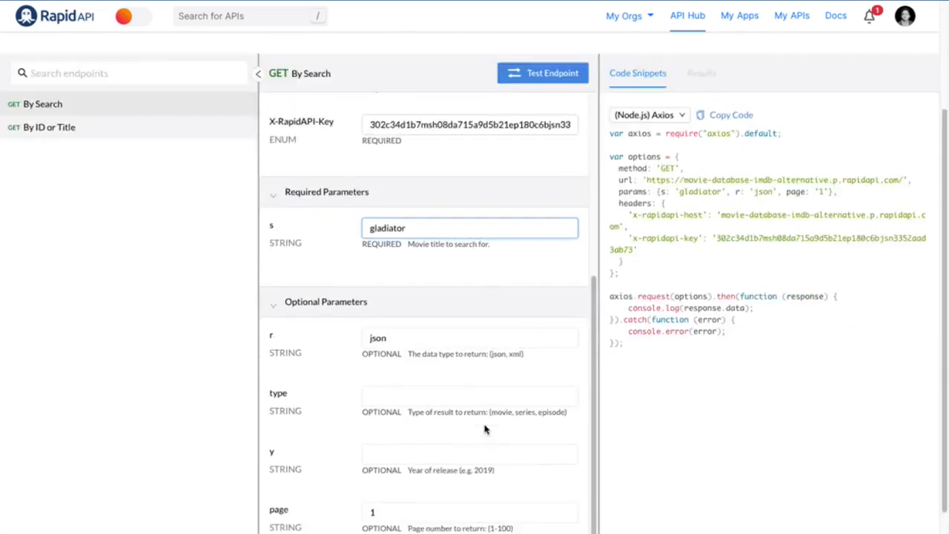
double_click(394, 252)
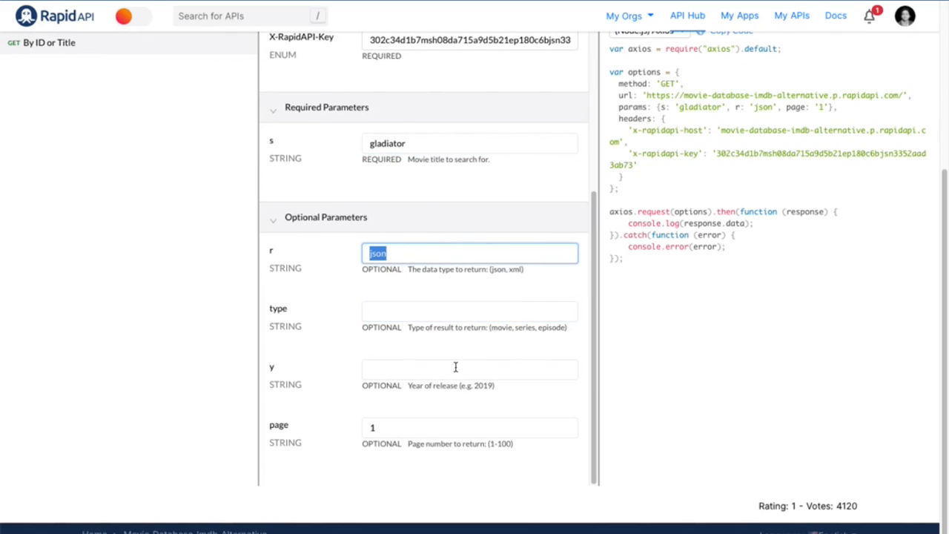
scroll(438, 277, "up", 1)
left_click(398, 282)
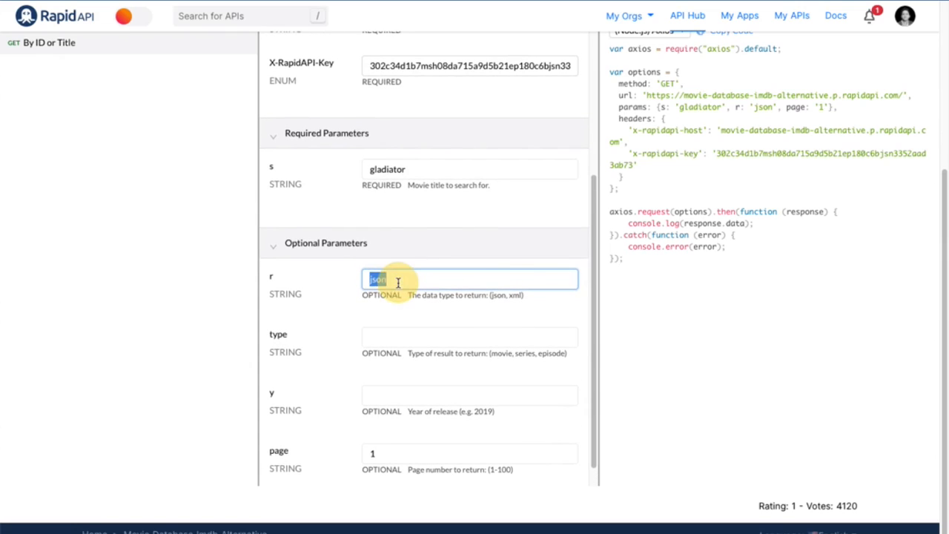
scroll(462, 286, "up", 2)
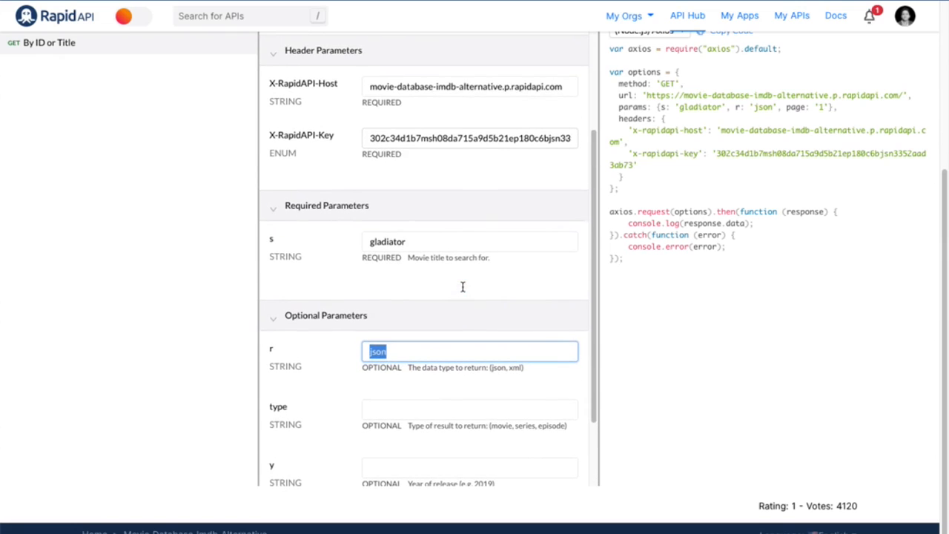
left_click(443, 244)
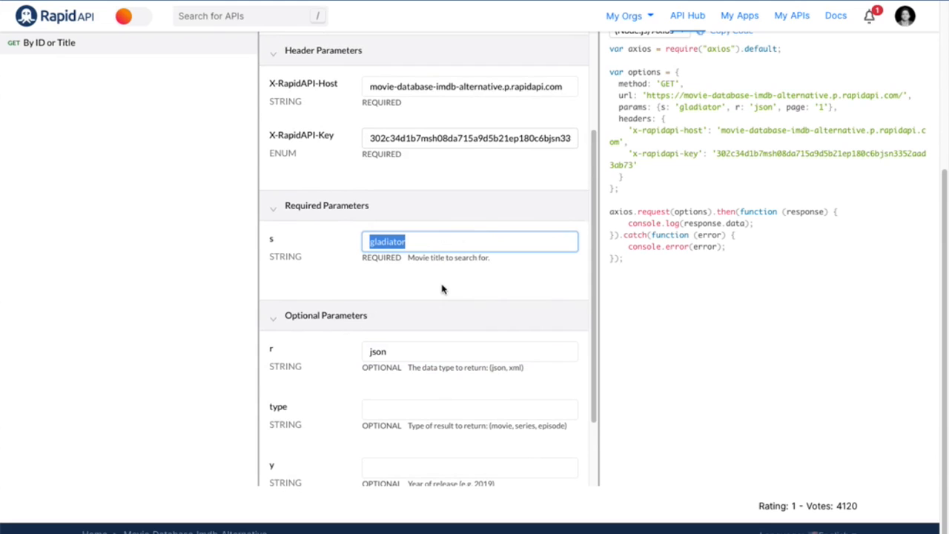
scroll(442, 289, "up", 2)
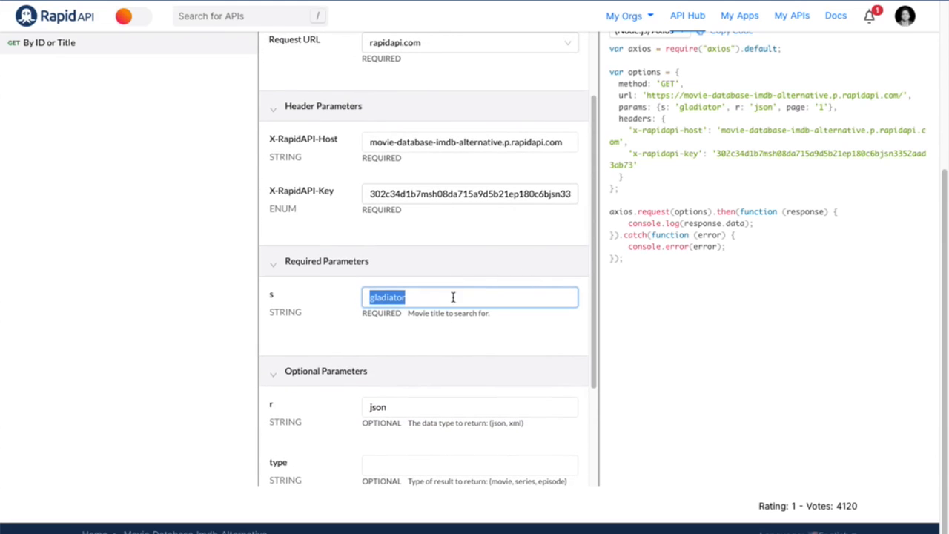
scroll(464, 302, "up", 4)
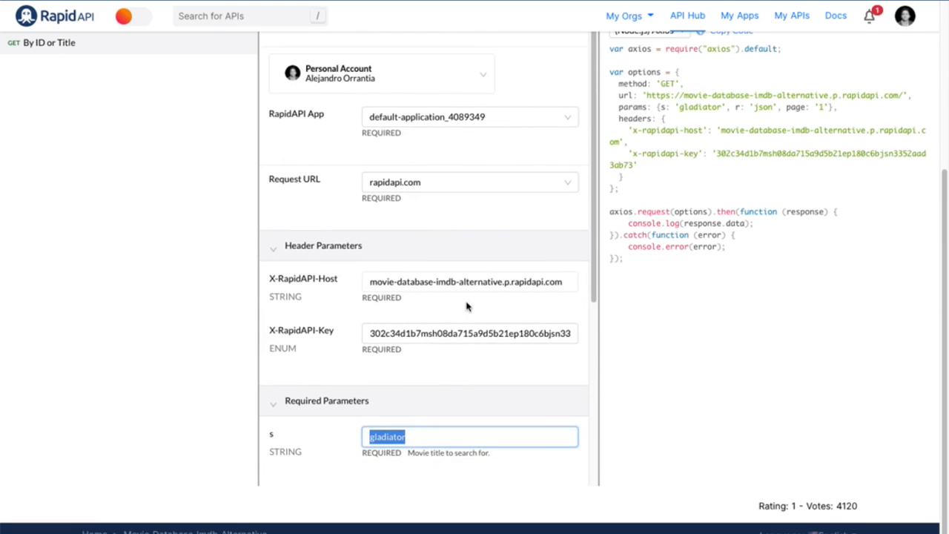
scroll(167, 225, "up", 5)
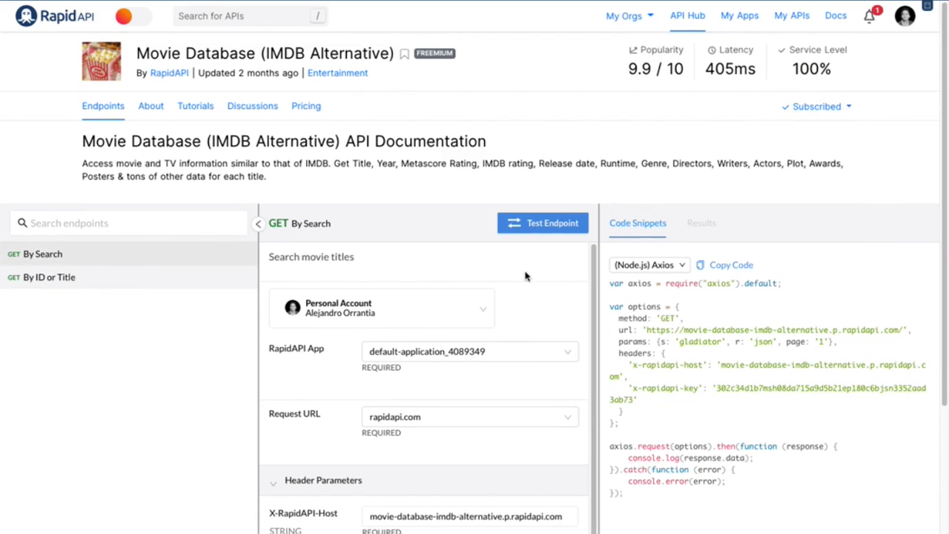
Test the By Search endpoint and expand the first entry of the Search array in the response body
left_click(567, 230)
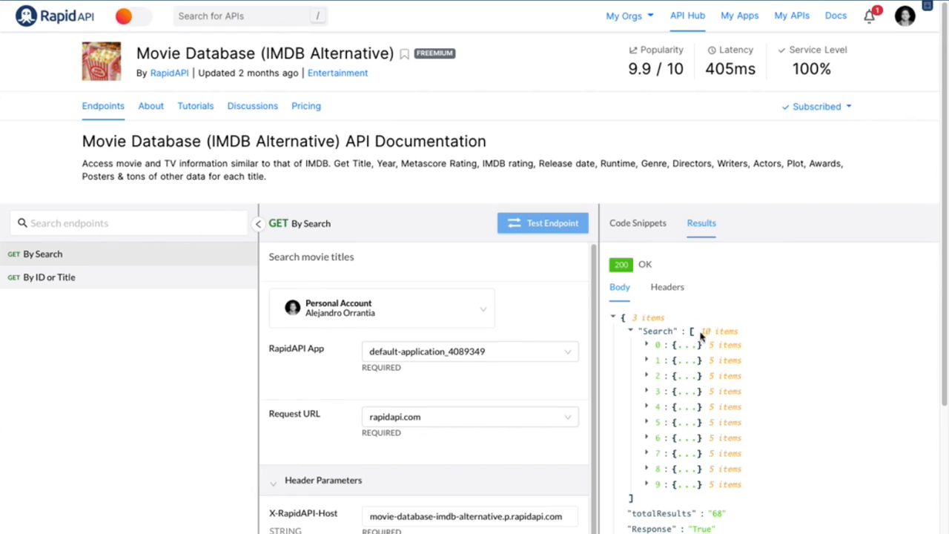
left_click(630, 331)
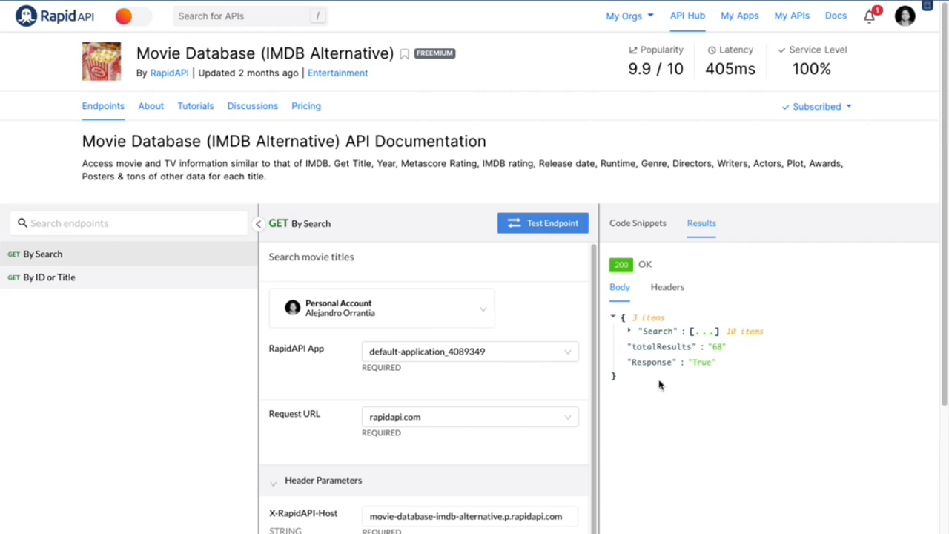
left_click(630, 332)
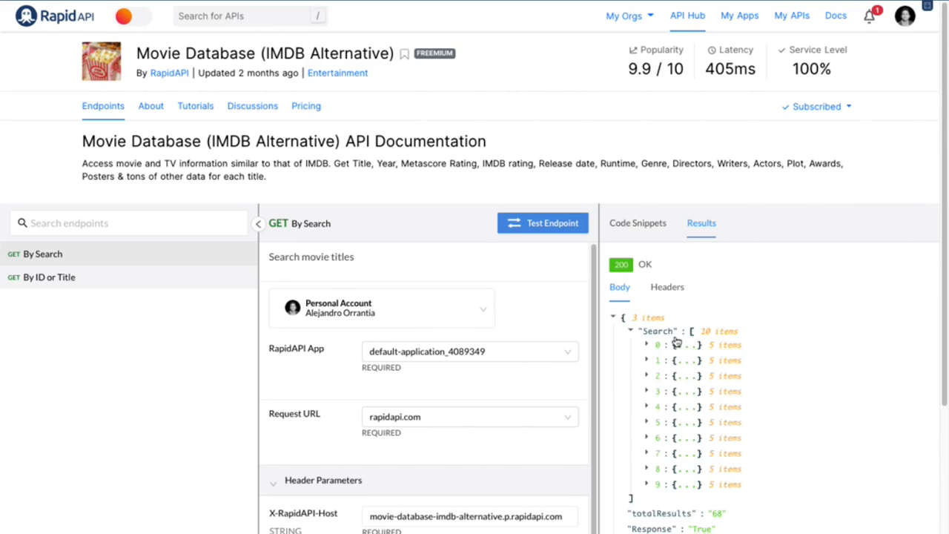
left_click(647, 346)
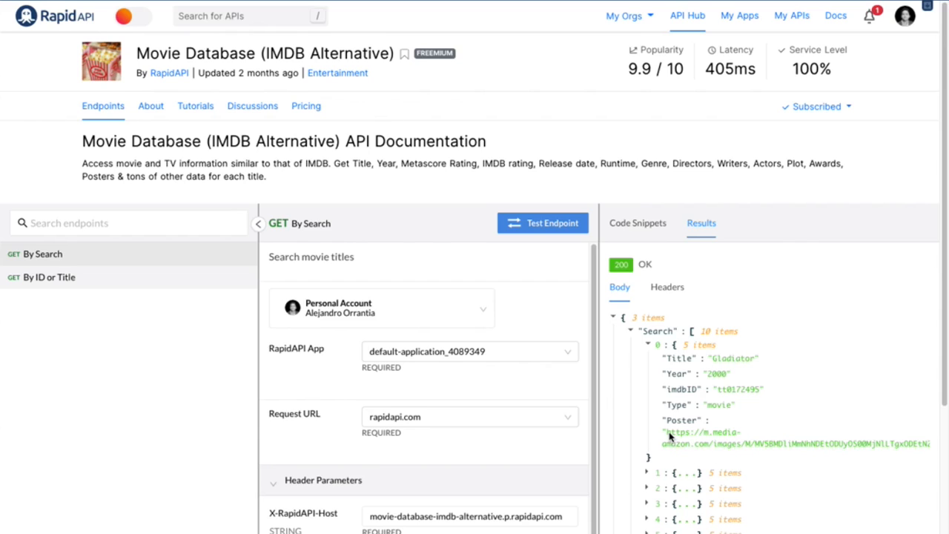
Open the first result's Poster URL in a new browser tab and return to that entry in the endpoint results
left_click_drag(667, 435, 918, 453)
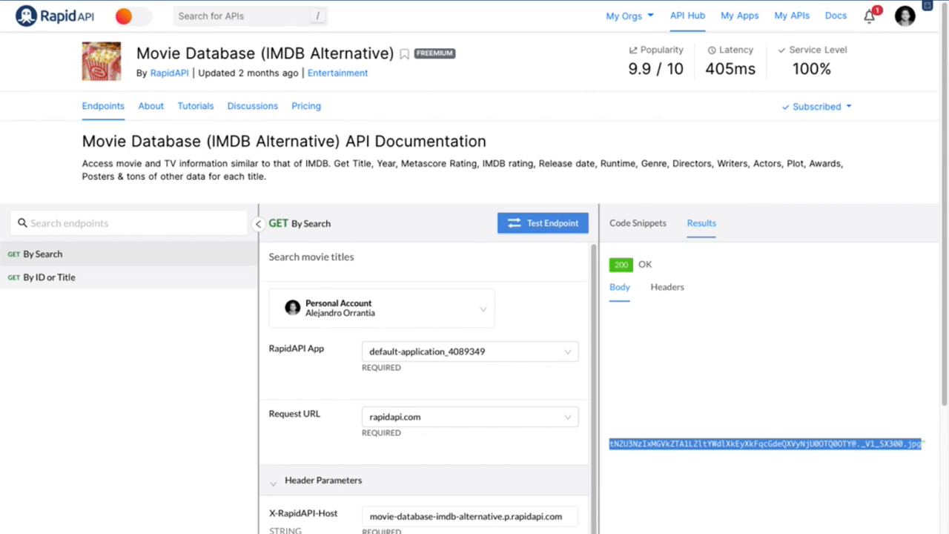
key("ctrl+t")
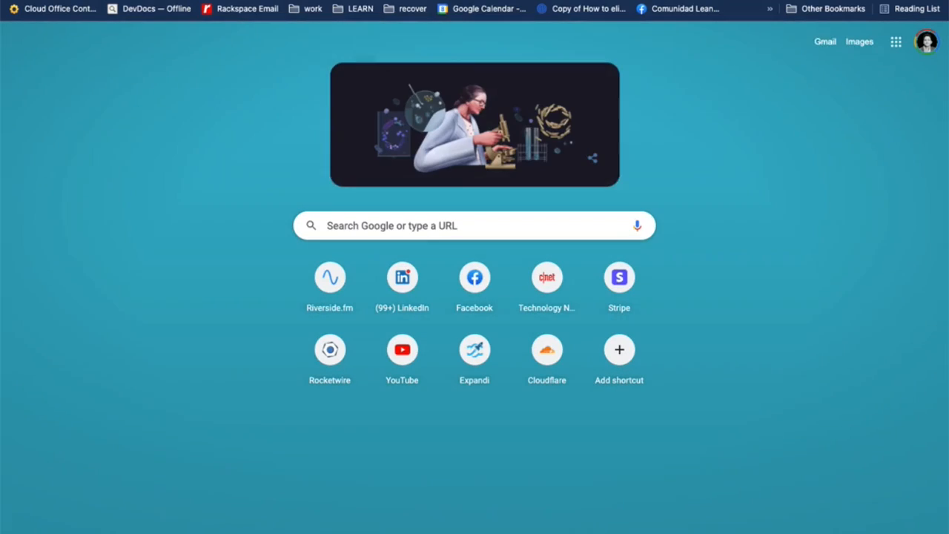
type("https://m.media-amazon.com/images/M/MV5BMDliMmNhNDEtODUyOS00MjNlLTgxODEtN2U3NzIxMGVkZTA1L2ltYWdlXkEyXkFqcGdeQXVyNjU0OTQ0OTY@._V1_SX300.jpg")
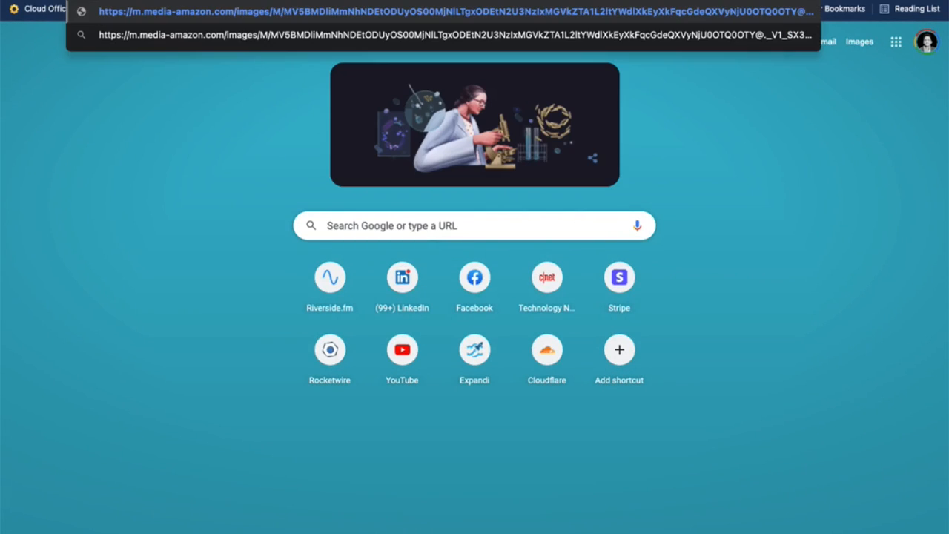
key("Return")
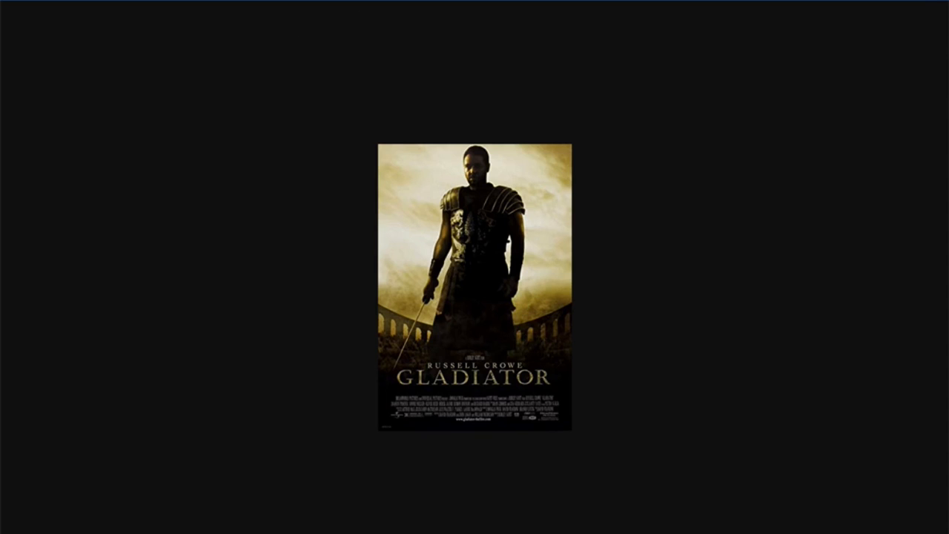
left_click(416, 1)
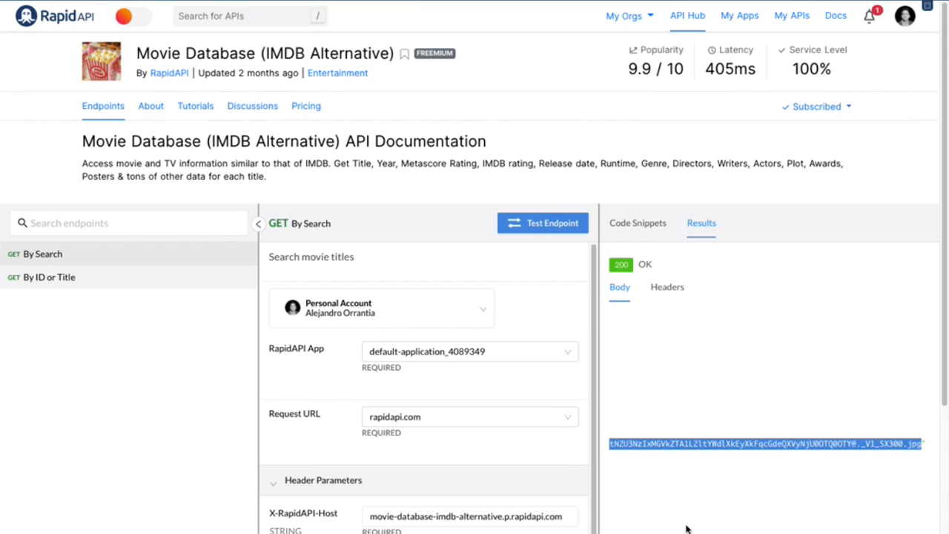
scroll(686, 524, "left", 5)
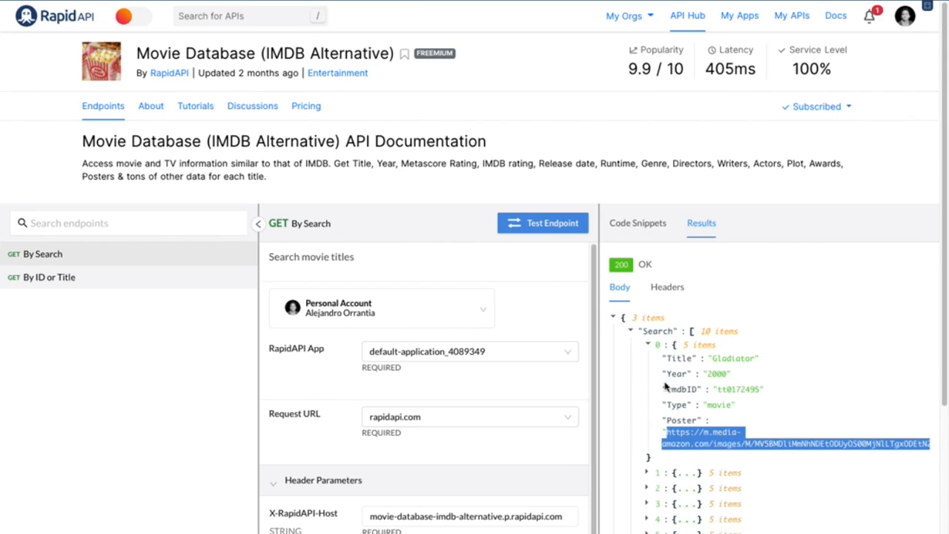
Expand the second Search entry, open its Poster URL in a new browser tab, and return to the endpoint results
left_click(647, 345)
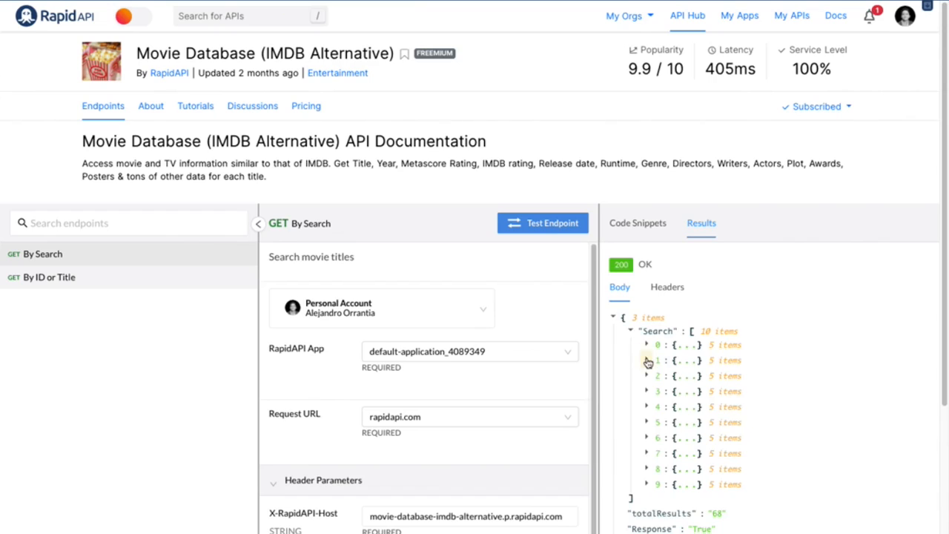
left_click(646, 360)
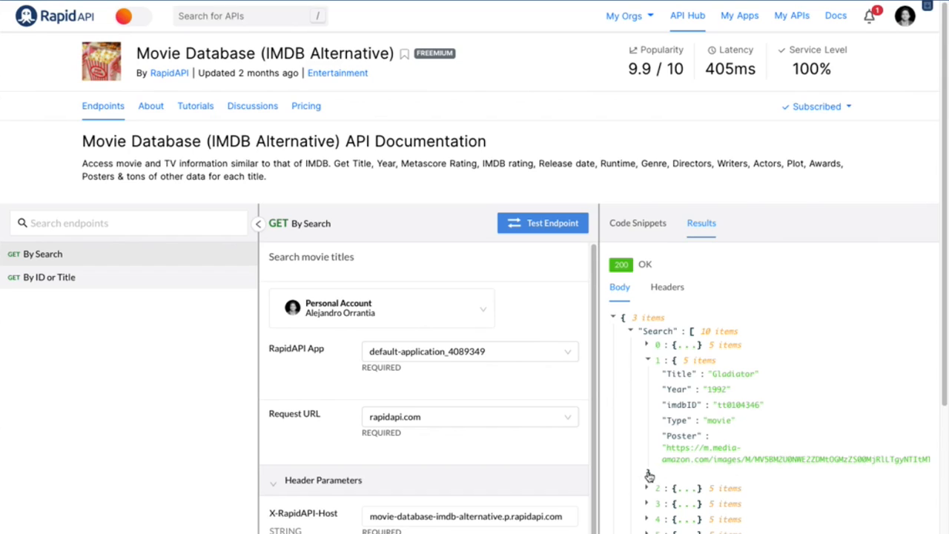
left_click_drag(642, 463, 924, 466)
left_click(664, 446)
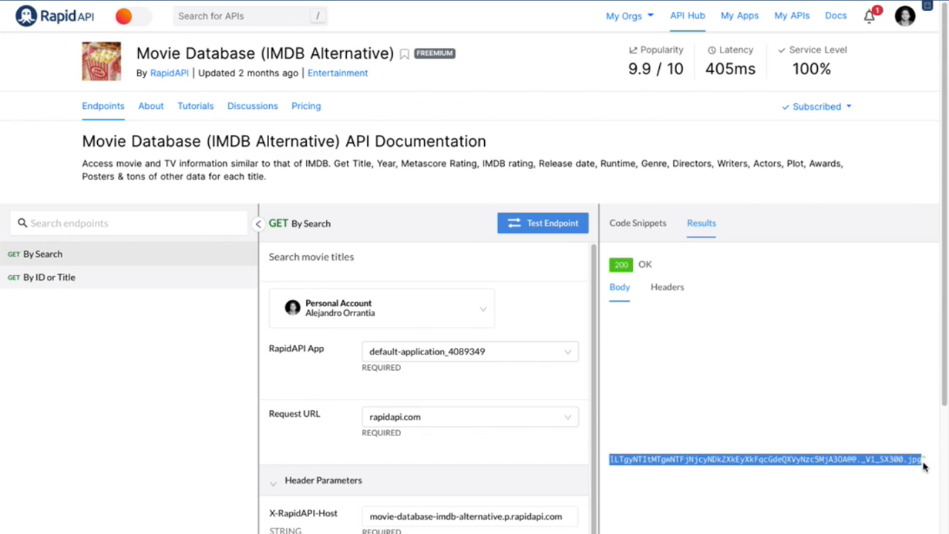
scroll(924, 466, "left", 4)
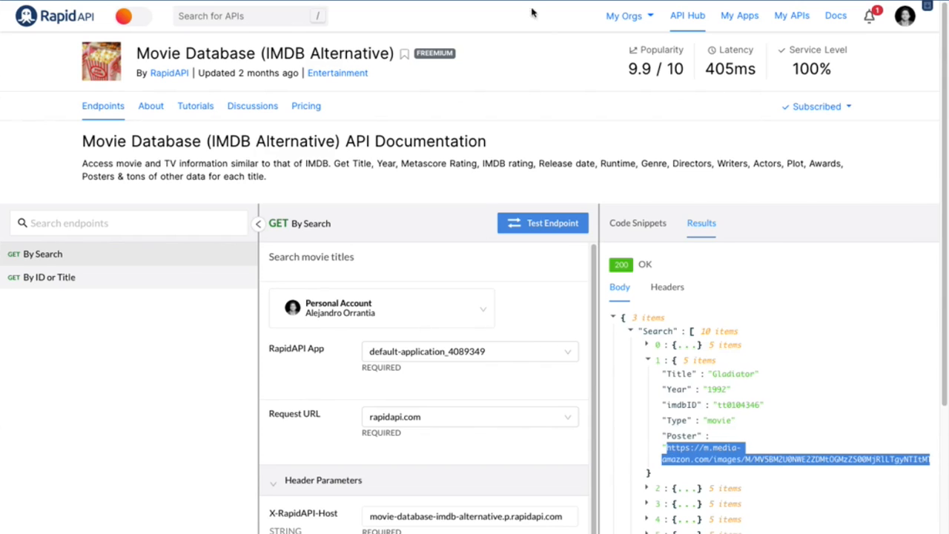
key("ctrl+t")
type("https://m.media-amazon.com/images/M/MV5BM2U0NWE2ZDMtOGMzZS00MjRlLTgyNTItMTgwNTFjNjcyNDk2XkEyXkFqcGdeQXVyNzc5MjA3OA@@._V1_SX300.jpg")
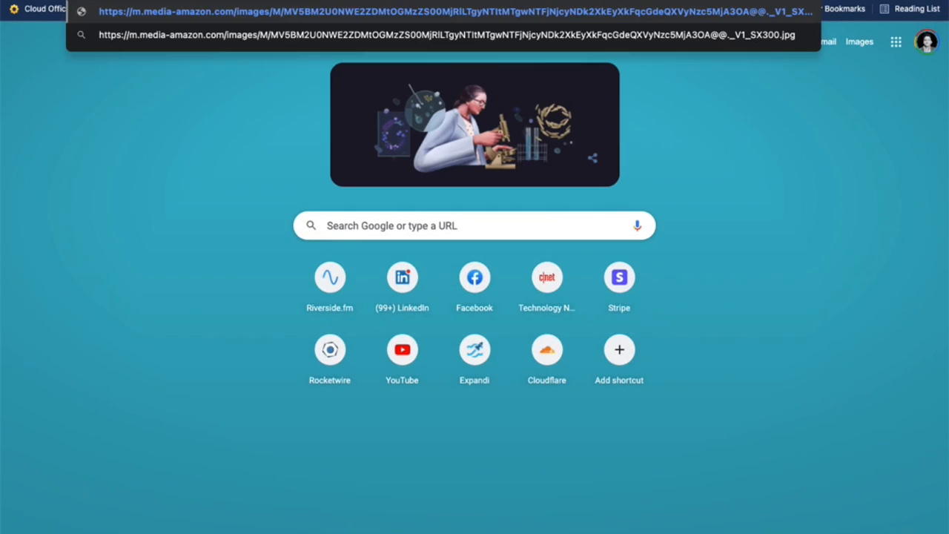
key("Return")
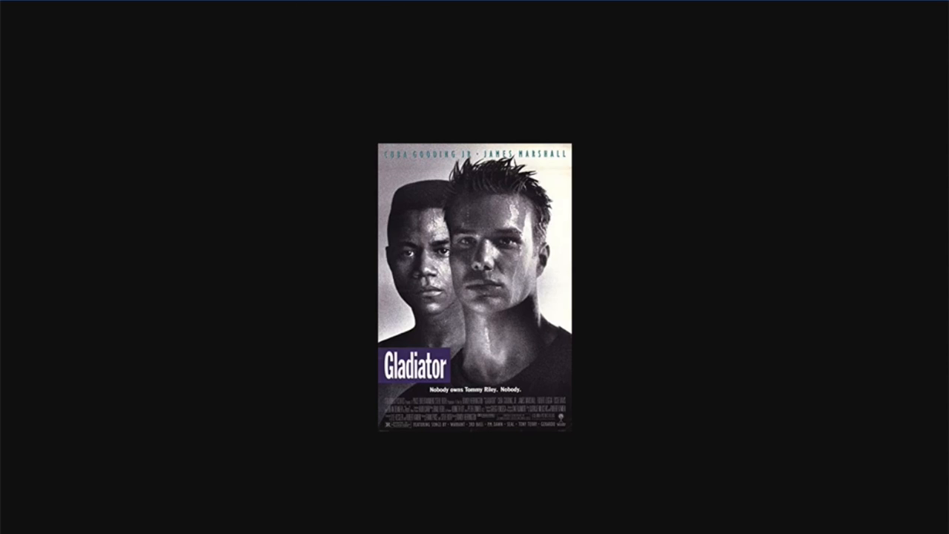
key("super+w")
Inspect the third and fourth entries of the Search array one at a time, collapsing each entry after viewing it
left_click(646, 361)
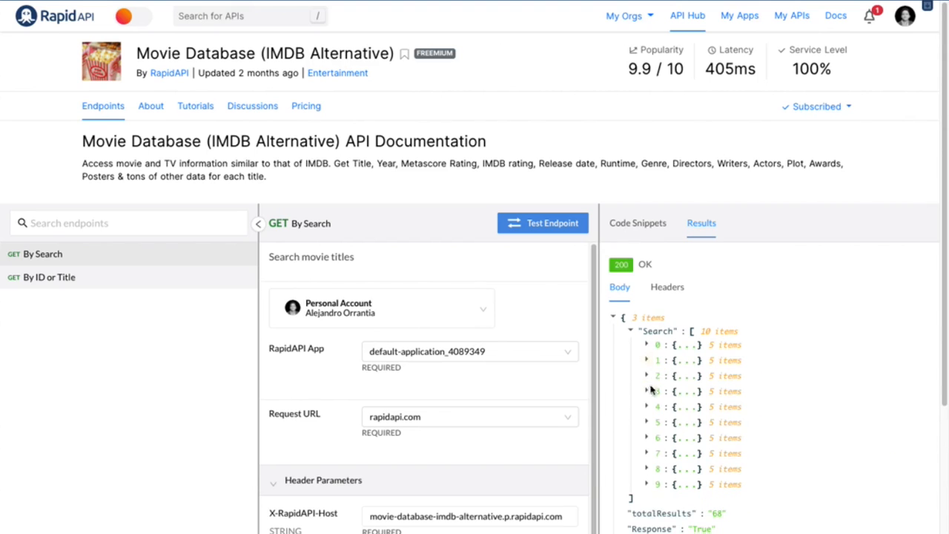
left_click(646, 375)
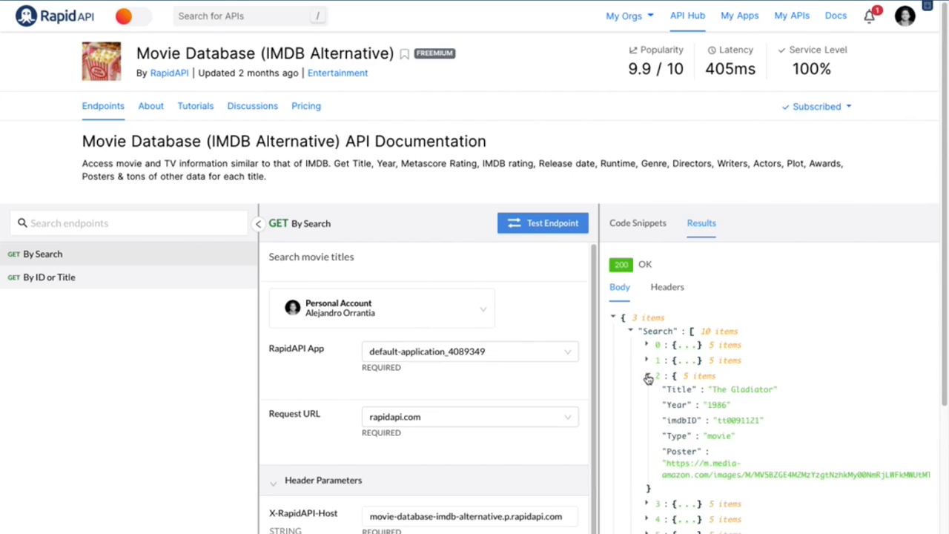
left_click(647, 377)
left_click(646, 391)
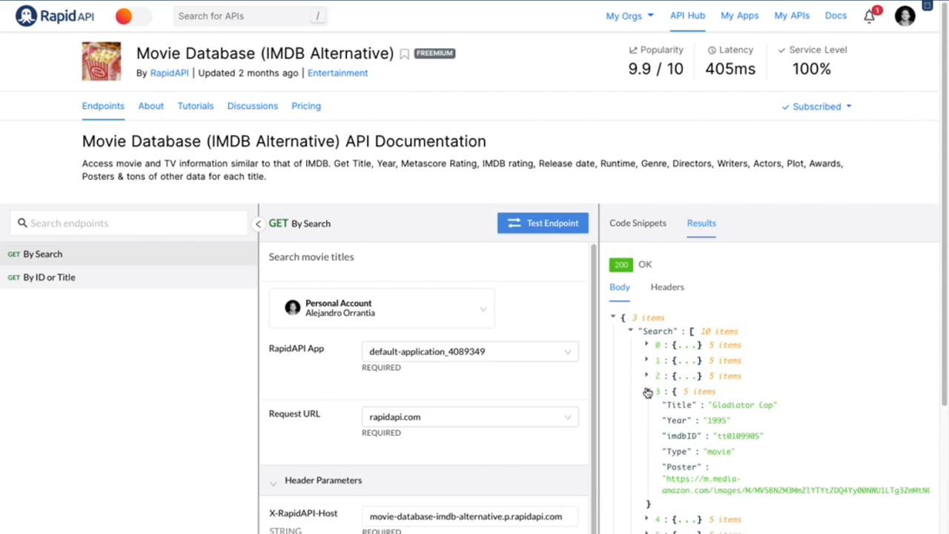
left_click(647, 392)
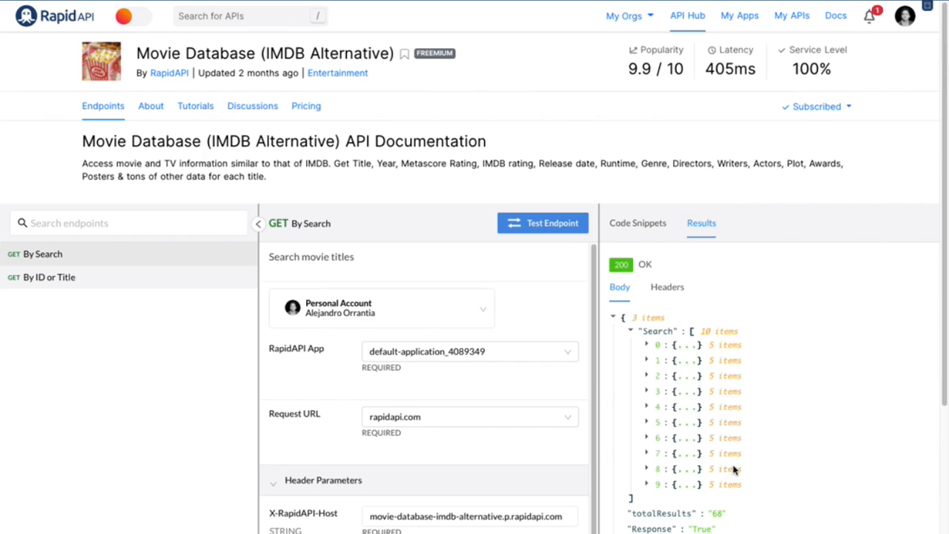
Review the By Search endpoint's required and optional parameters, focusing on the return formats offered for the data type r
scroll(447, 450, "down", 4)
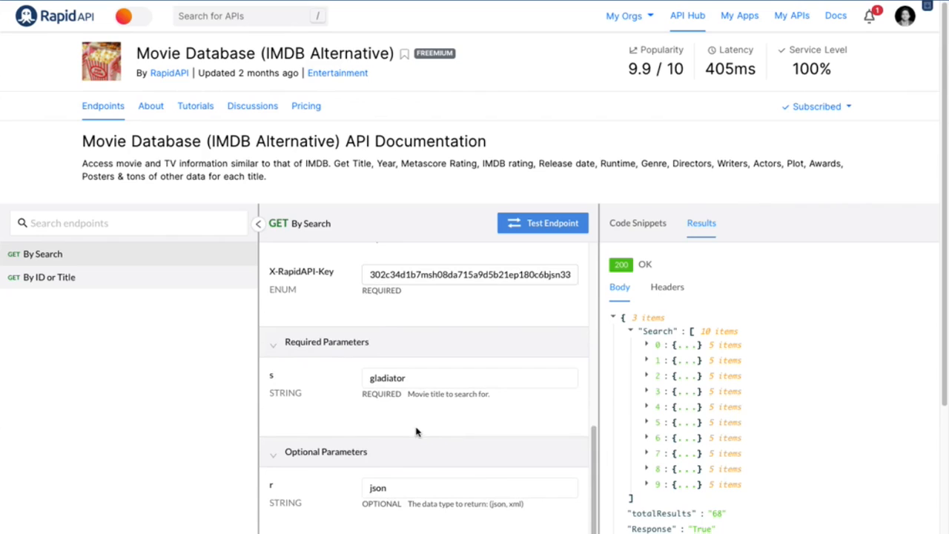
scroll(416, 433, "down", 2)
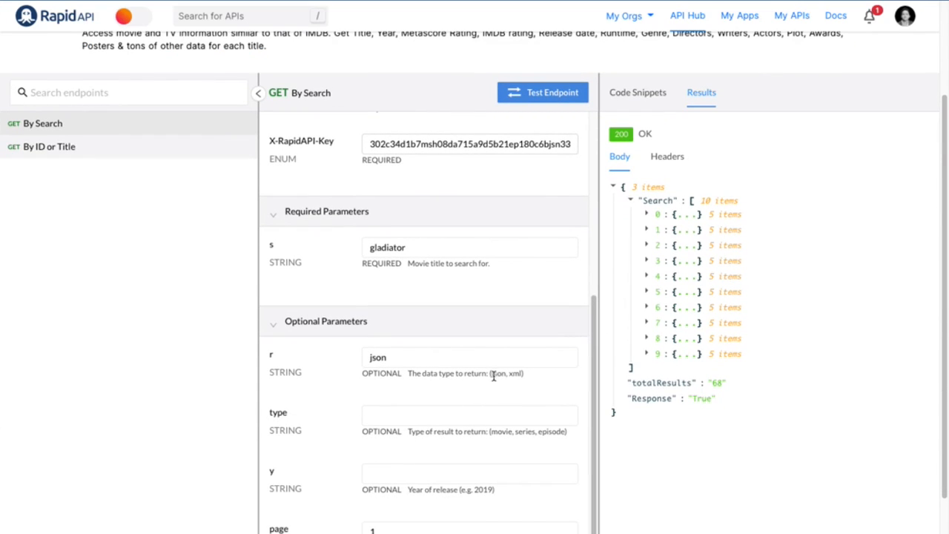
left_click_drag(491, 375, 502, 374)
left_click(421, 363)
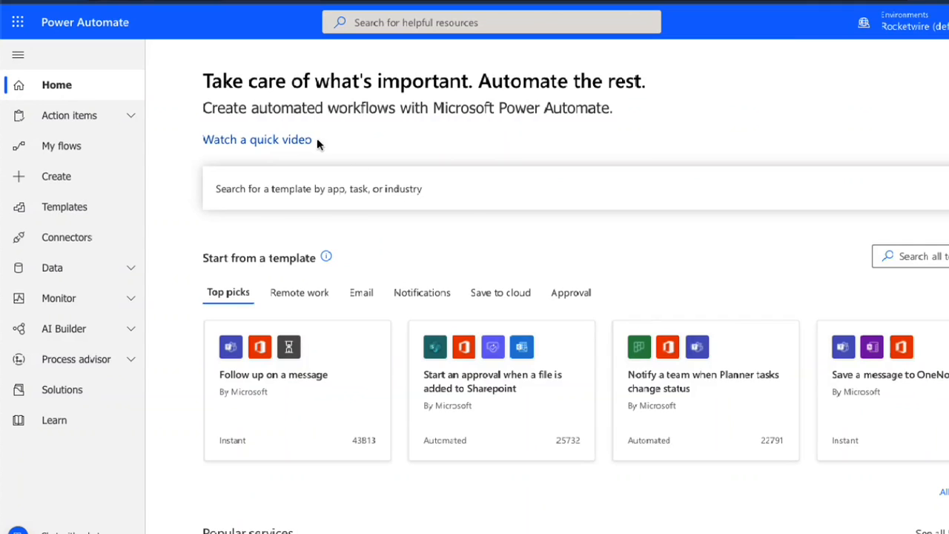
In Power Automate, create an instant cloud flow named "API Trigger" that uses the Manually trigger a flow trigger
left_click(62, 185)
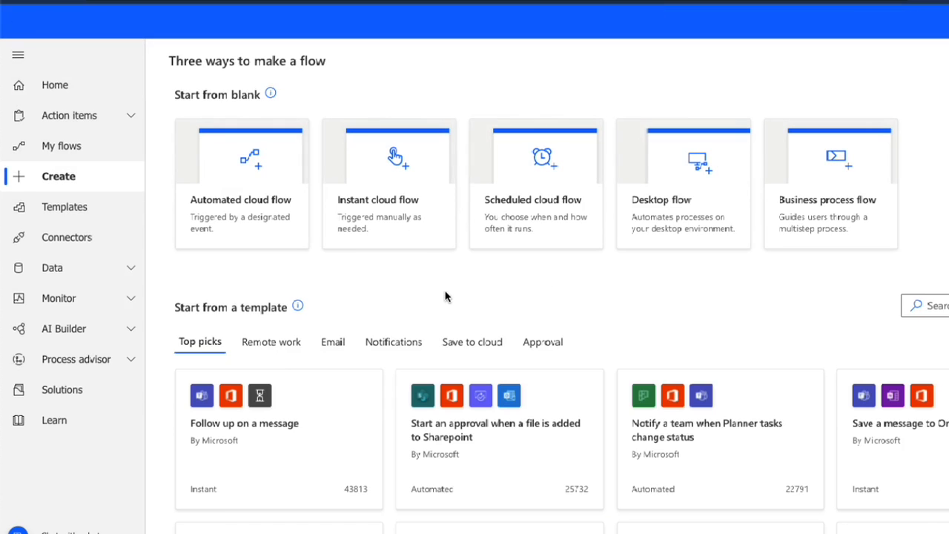
left_click(375, 209)
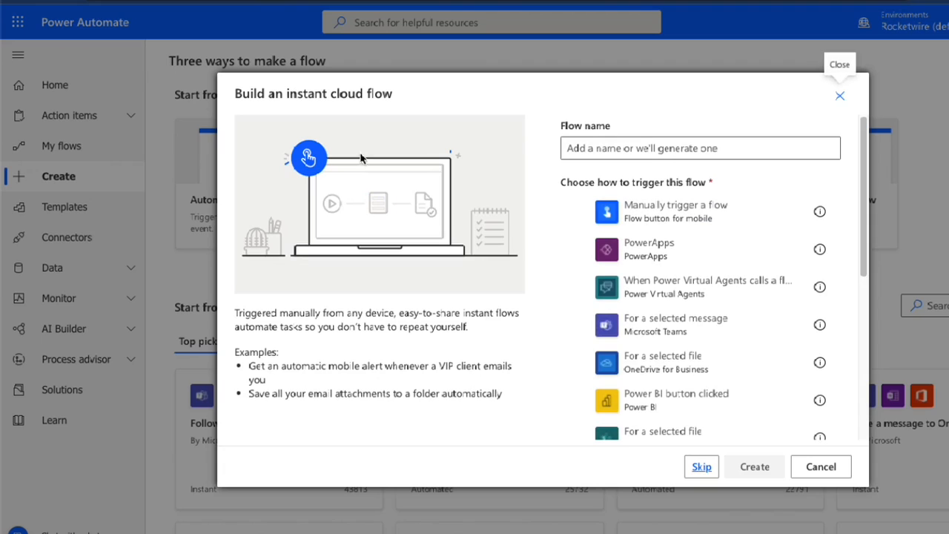
type("API Trigger")
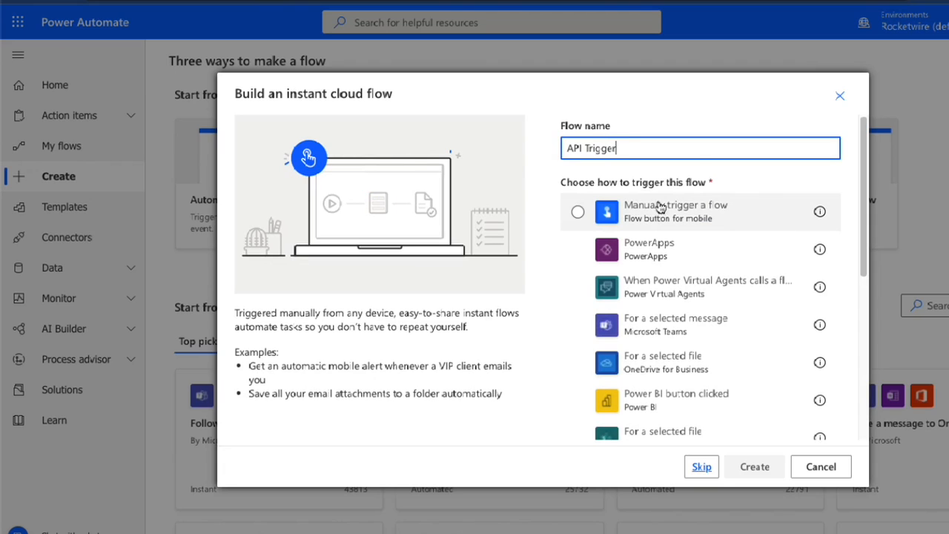
left_click(579, 214)
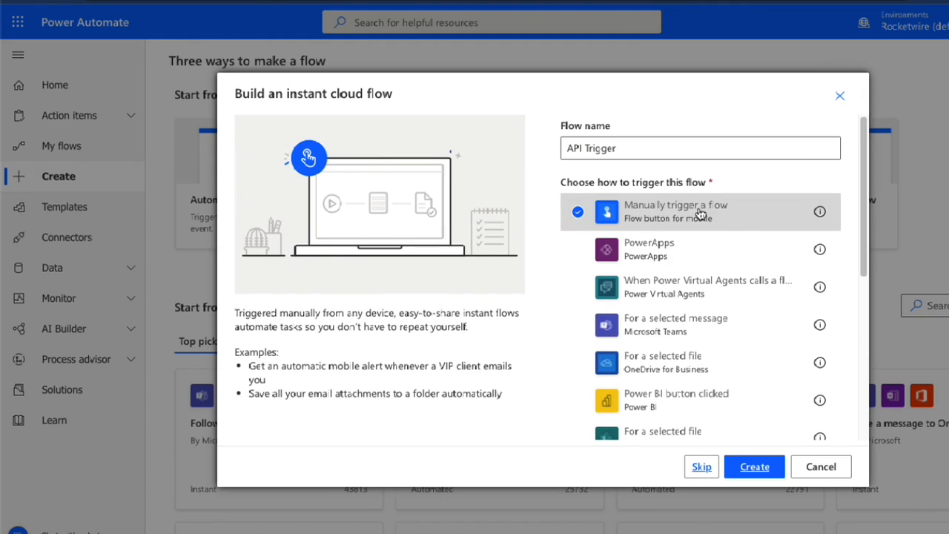
left_click(756, 465)
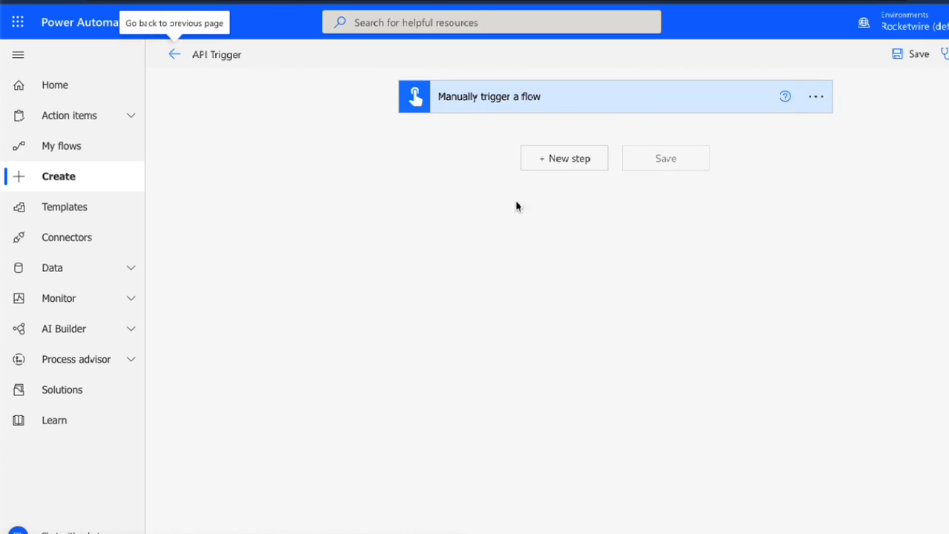
Add an Initialize variable action from the Variable connector below the manual trigger
left_click(554, 161)
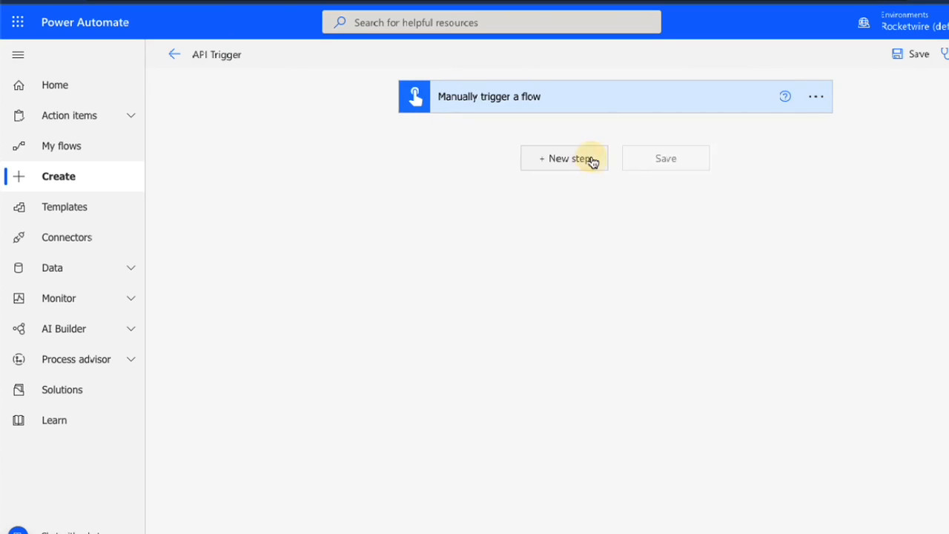
left_click(593, 161)
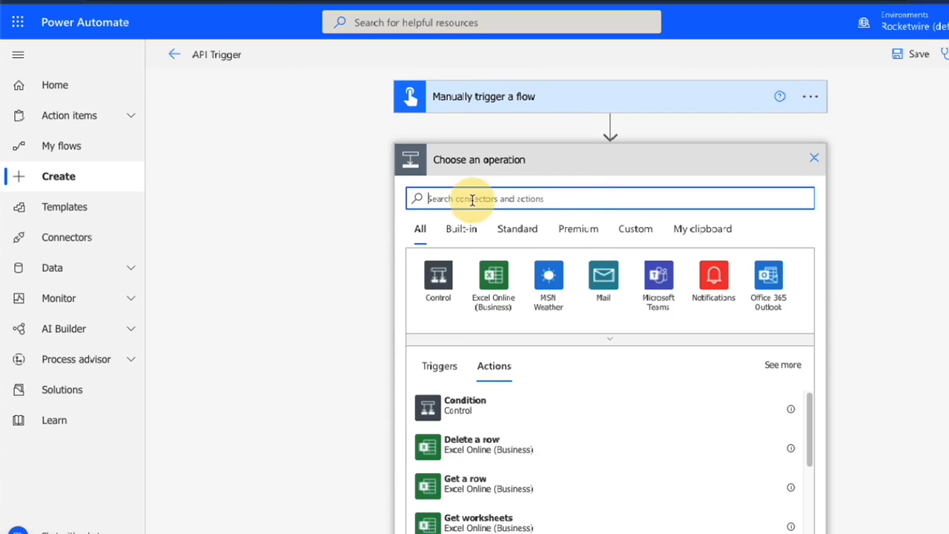
type("var")
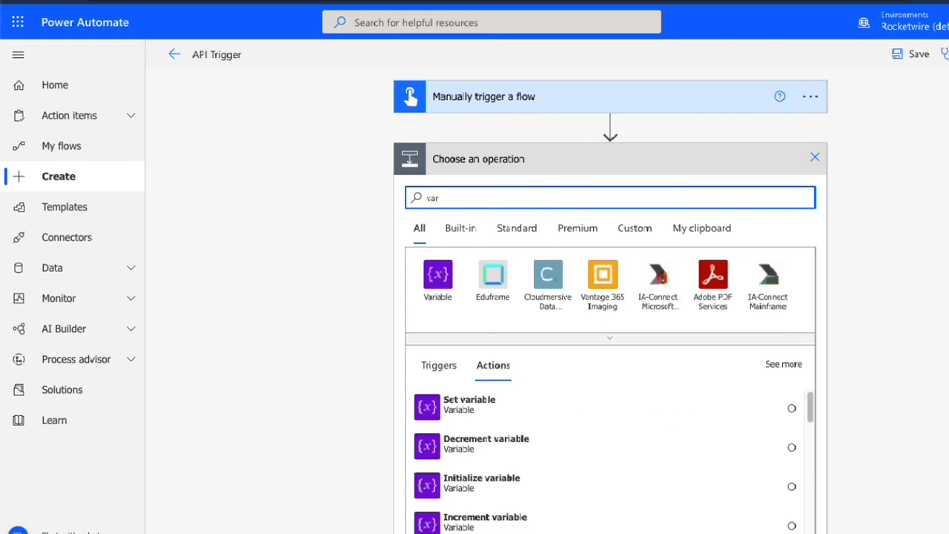
left_click(439, 276)
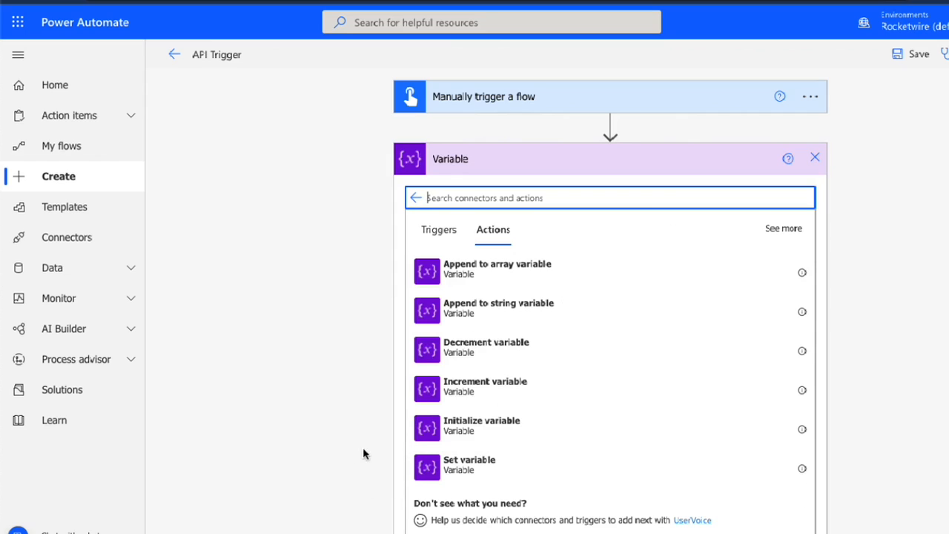
left_click(447, 435)
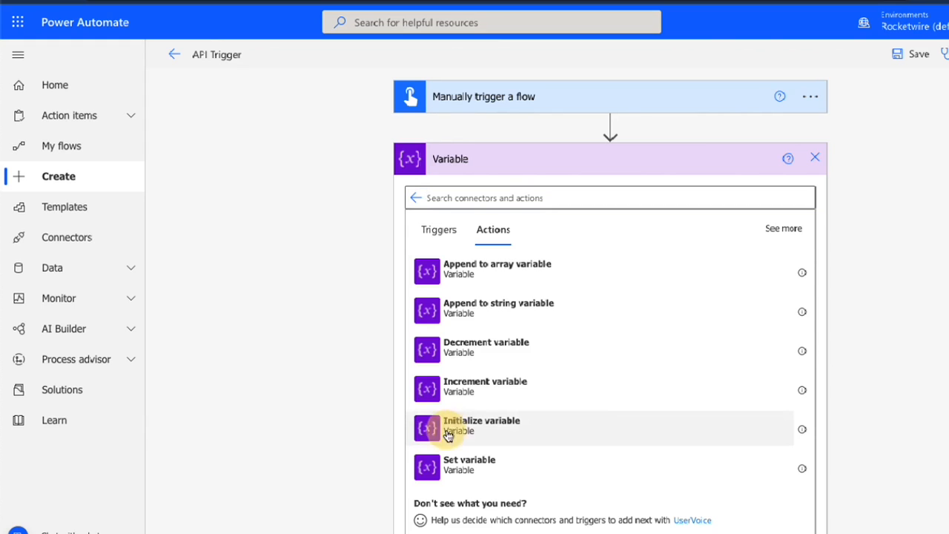
Name the initialized variable "json" and set its type to Object
left_click(580, 191)
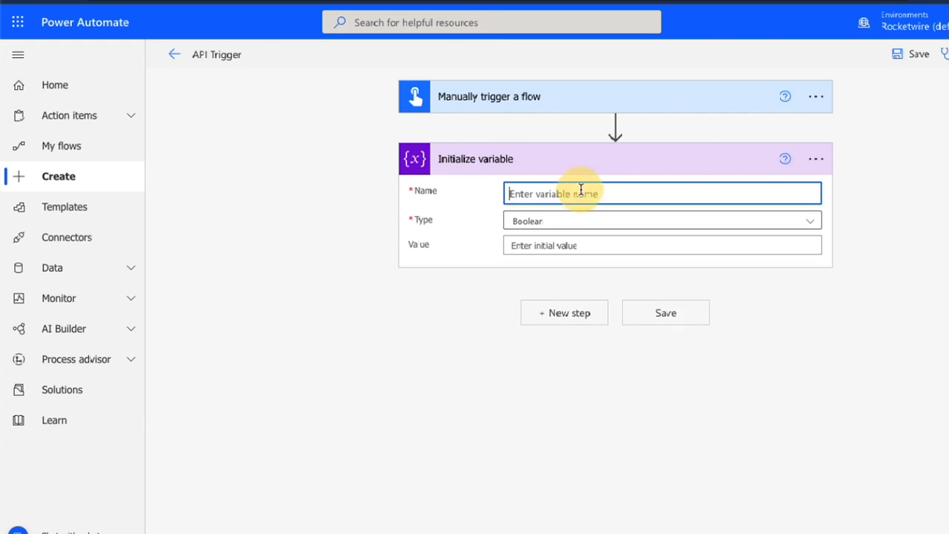
type("json")
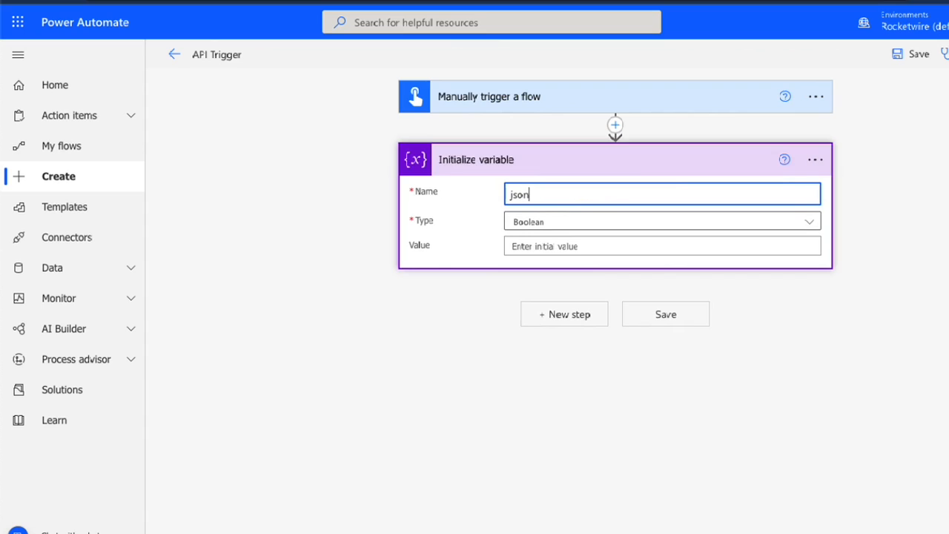
left_click(536, 227)
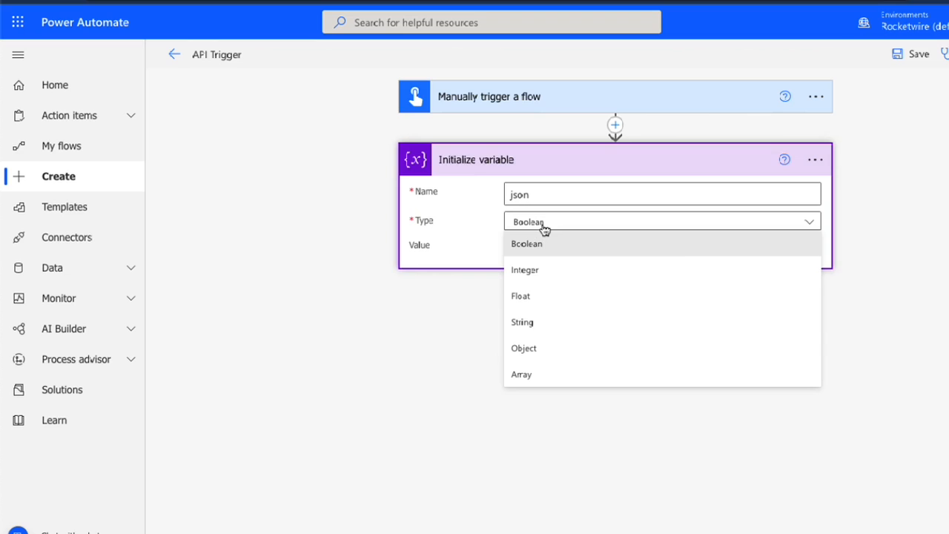
left_click(542, 360)
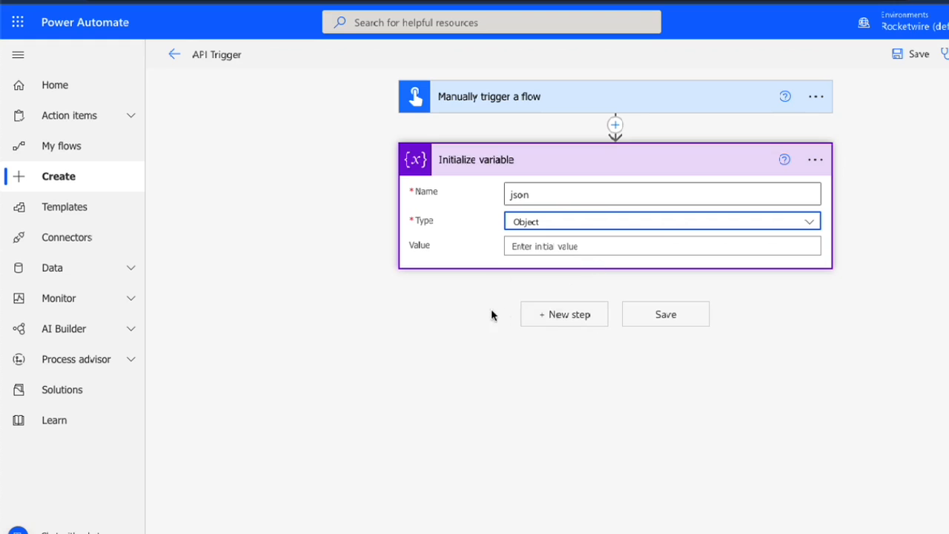
Find the HTTP connector and add its premium HTTP action after the Initialize variable step
left_click(585, 320)
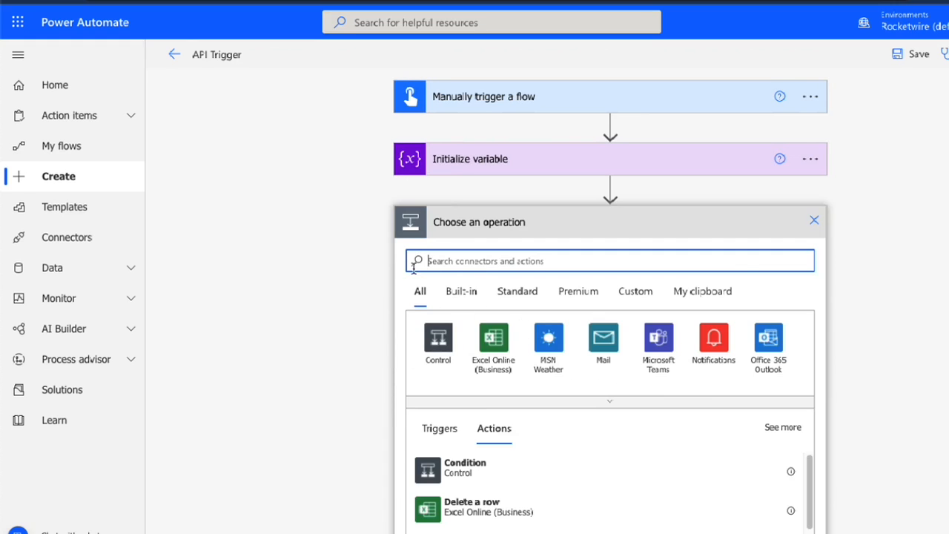
type("htt")
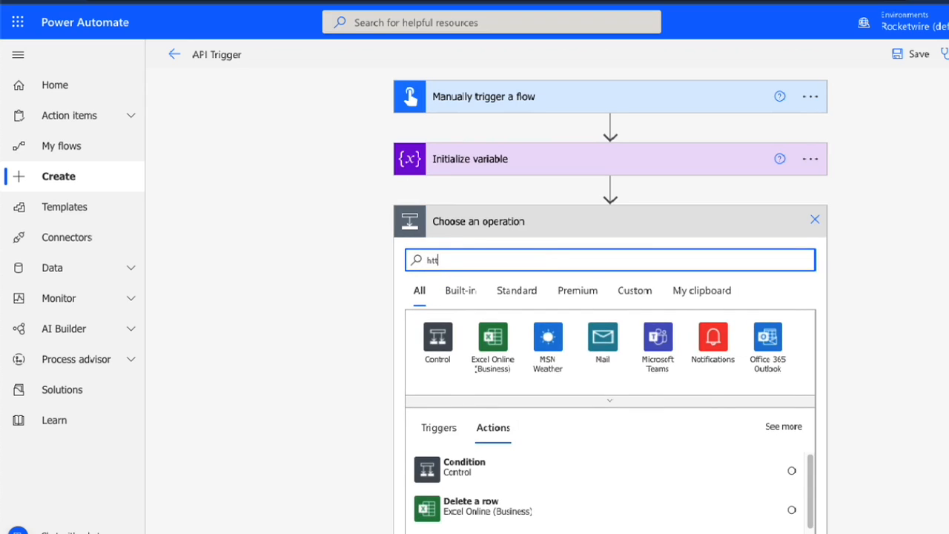
type("p")
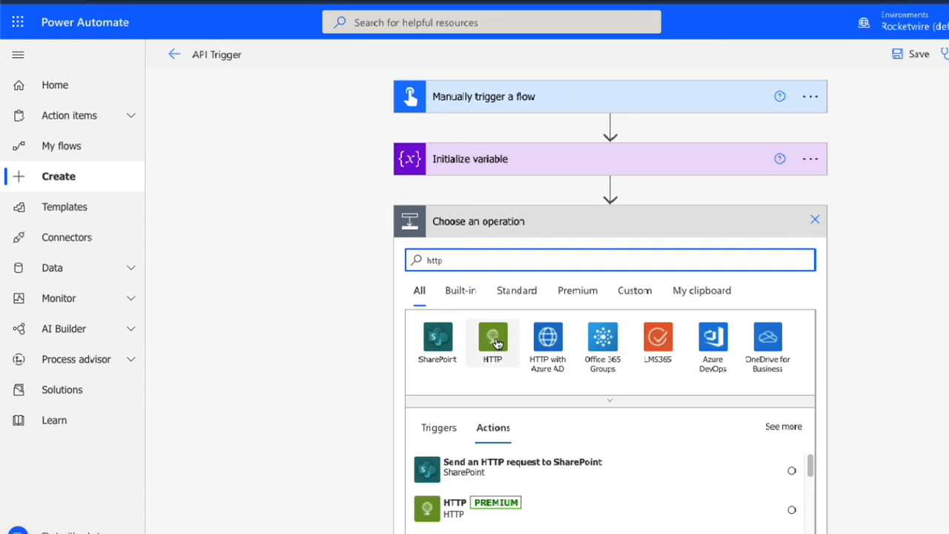
left_click(496, 342)
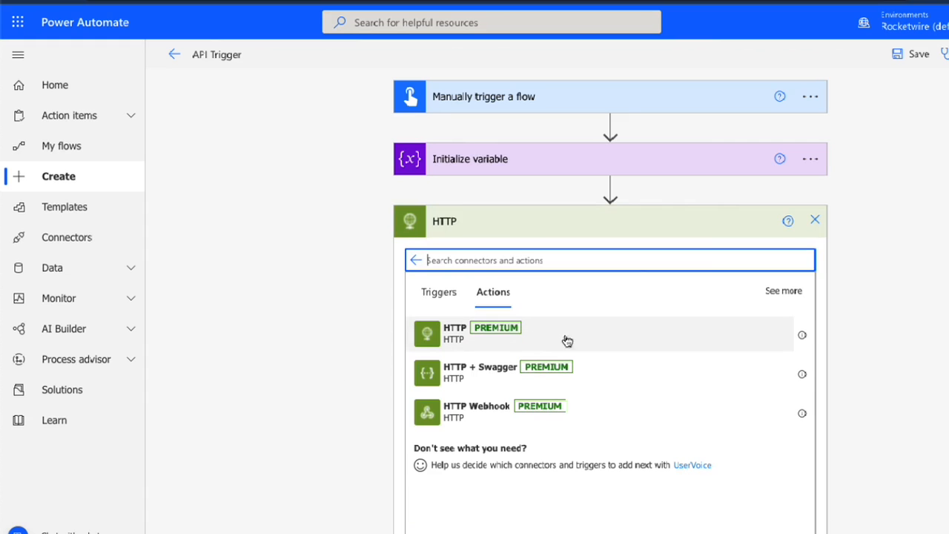
left_click(535, 337)
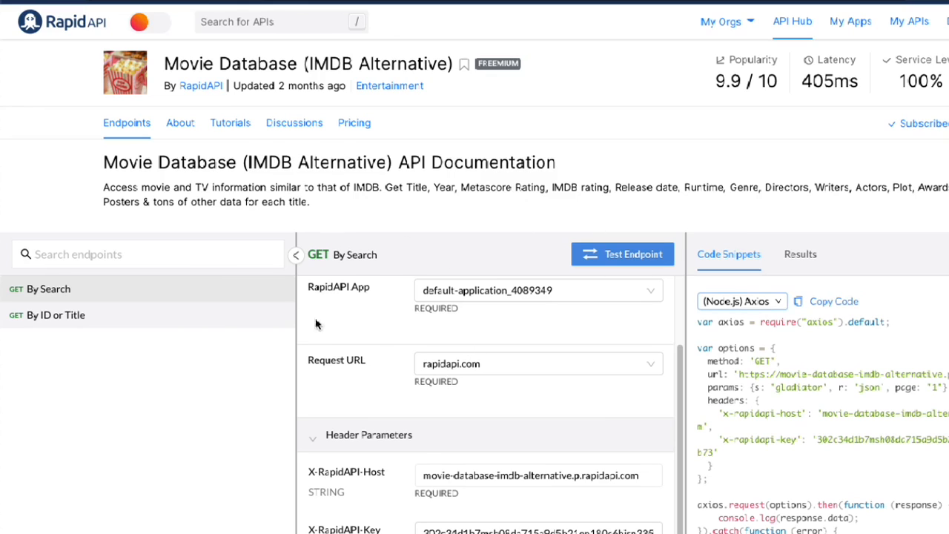
Check the By Search endpoint's request details in RapidAPI and set the HTTP action's method to GET in Power Automate
scroll(427, 453, "down", 1)
scroll(426, 452, "up", 3)
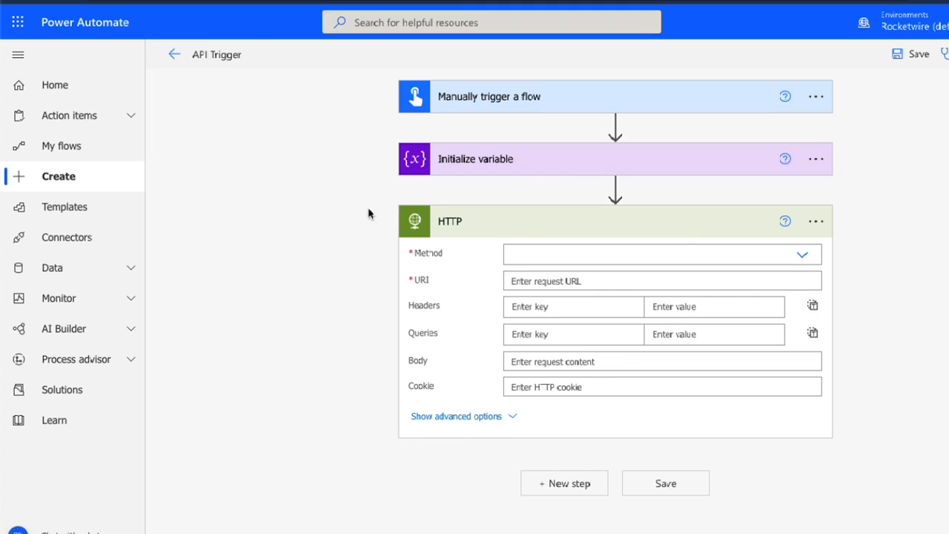
left_click(540, 253)
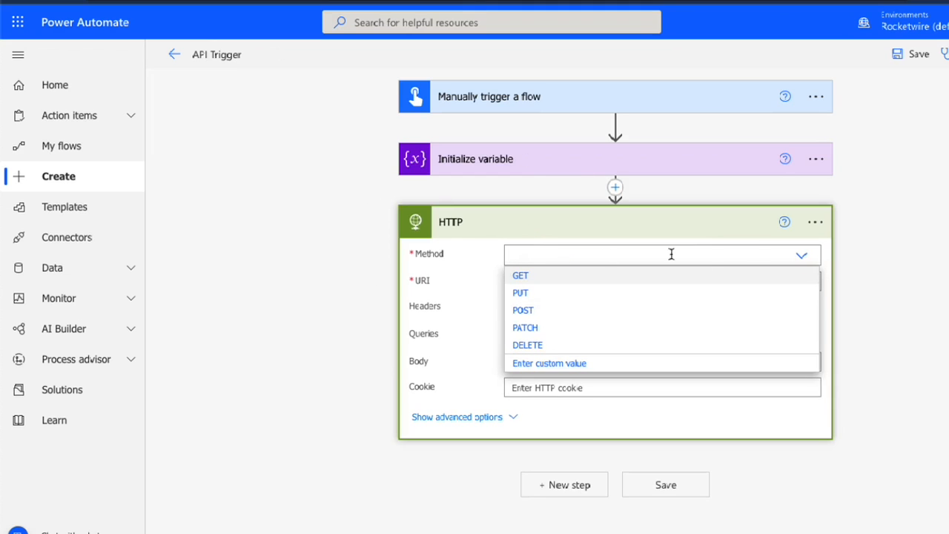
left_click(531, 277)
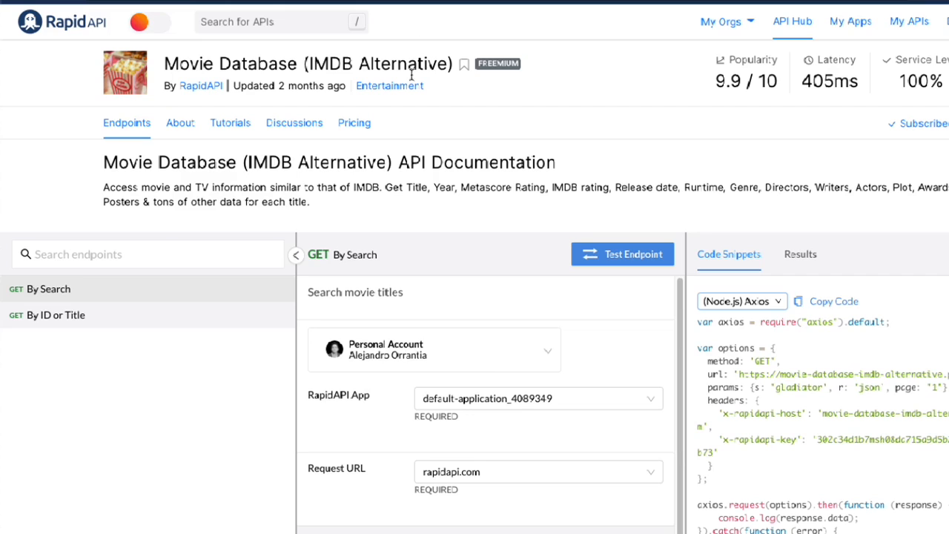
Review the By Search endpoint's header parameters and required parameters in RapidAPI
scroll(397, 386, "down", 2)
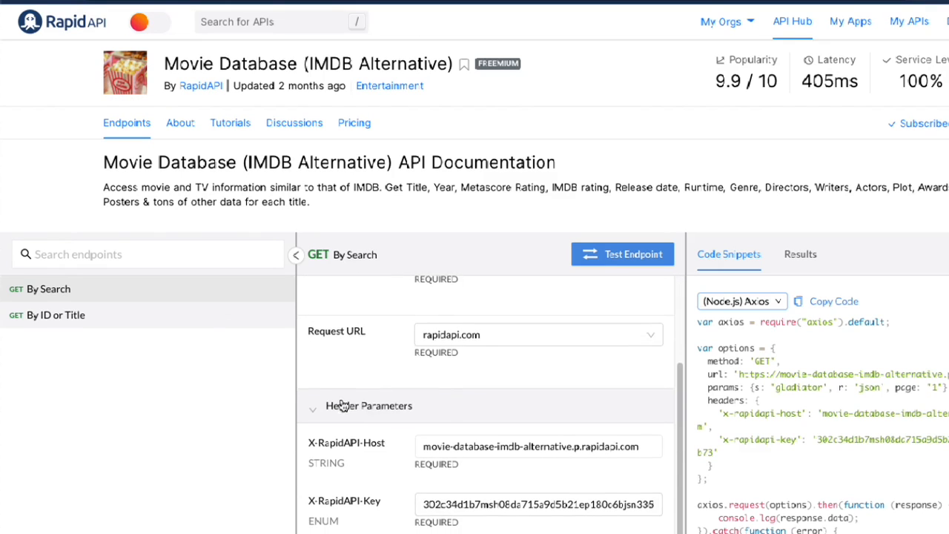
scroll(347, 406, "down", 1)
scroll(370, 404, "down", 1)
scroll(388, 401, "down", 1)
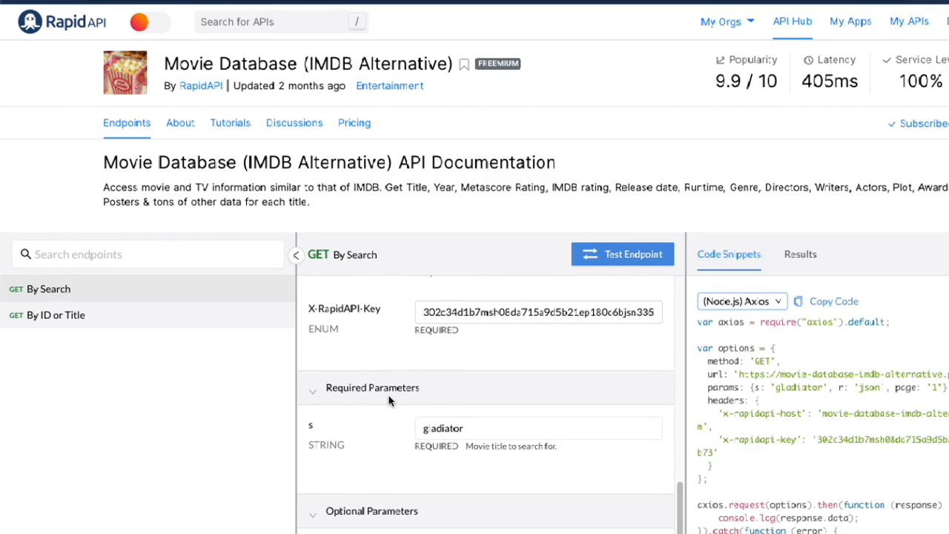
scroll(390, 401, "up", 3)
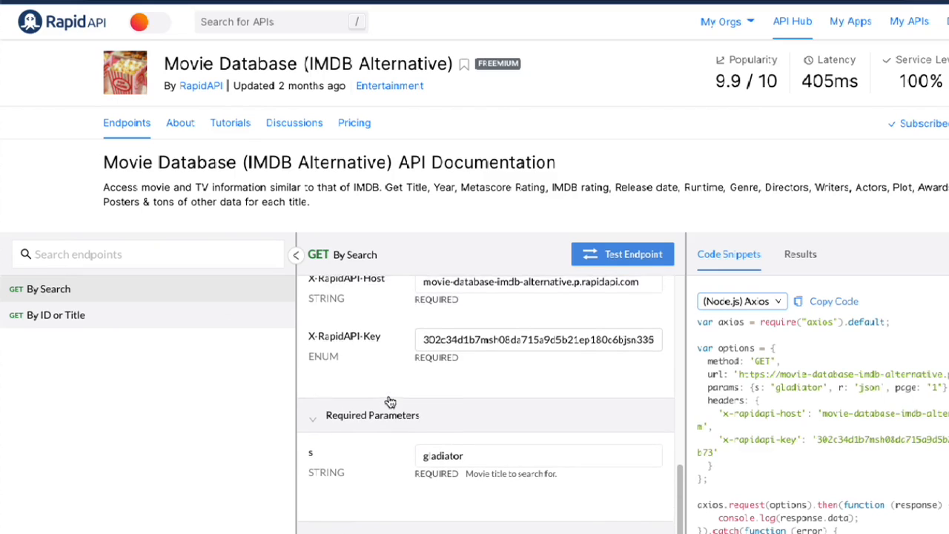
left_click_drag(368, 363, 556, 368)
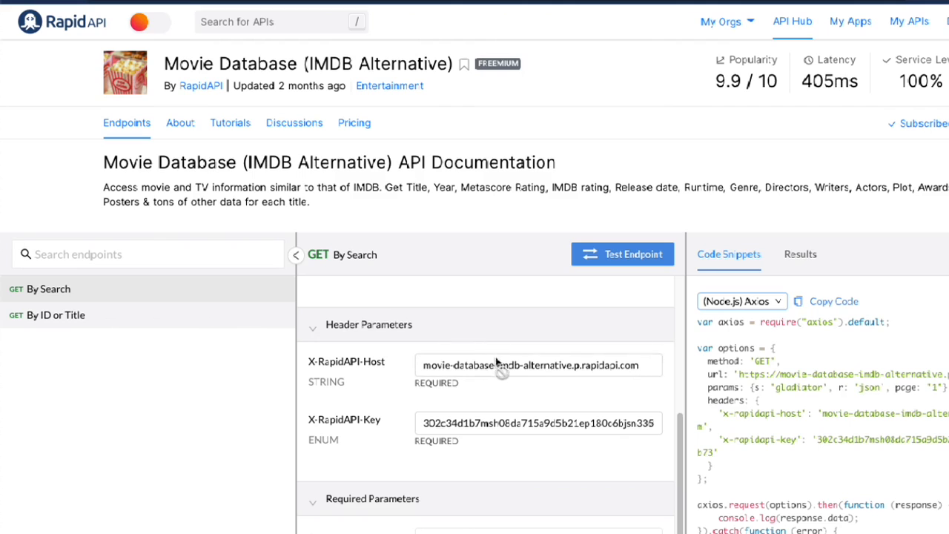
scroll(794, 435, "down", 1)
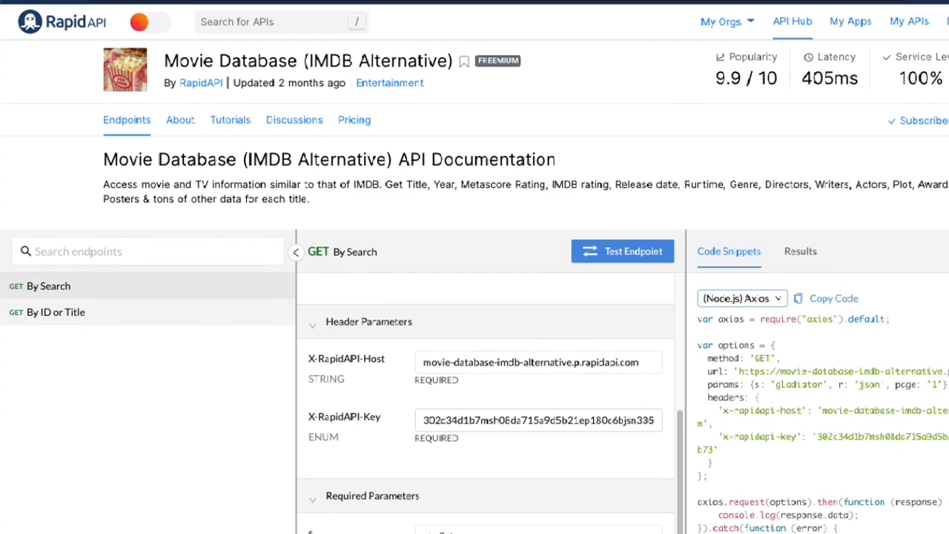
Copy the header name x-rapidapi-host from RapidAPI's code snippet into the first header key of Power Automate's HTTP action
triple_click(701, 424)
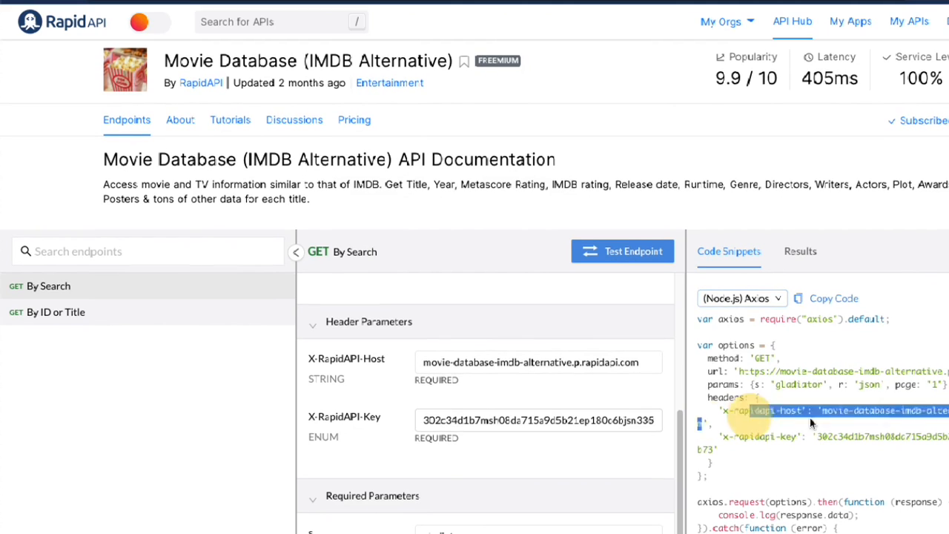
left_click(805, 413)
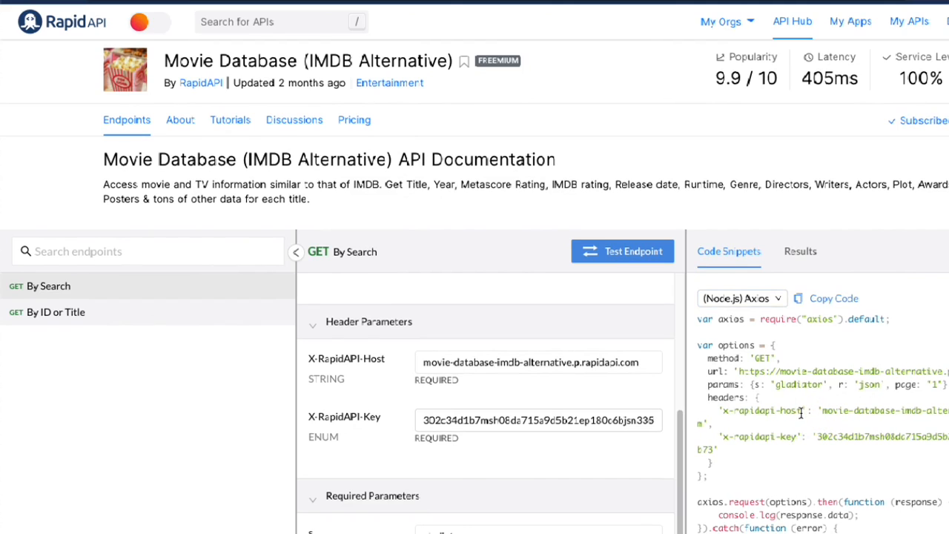
left_click_drag(802, 411, 725, 409)
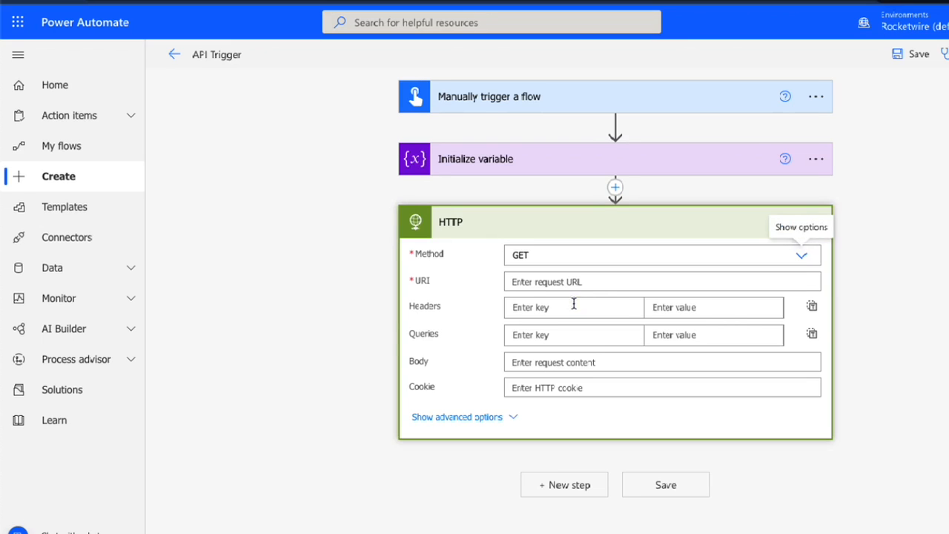
left_click(573, 304)
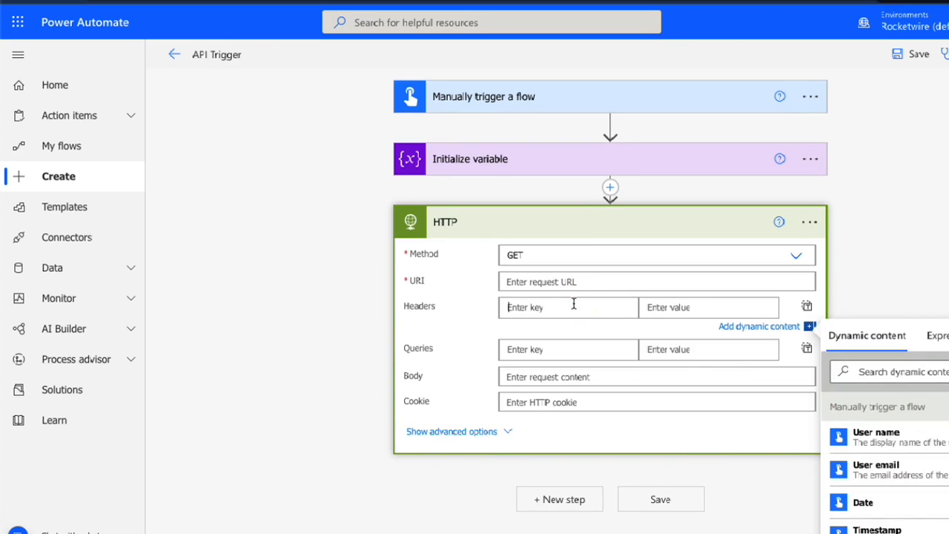
type("x-rapidapi-host")
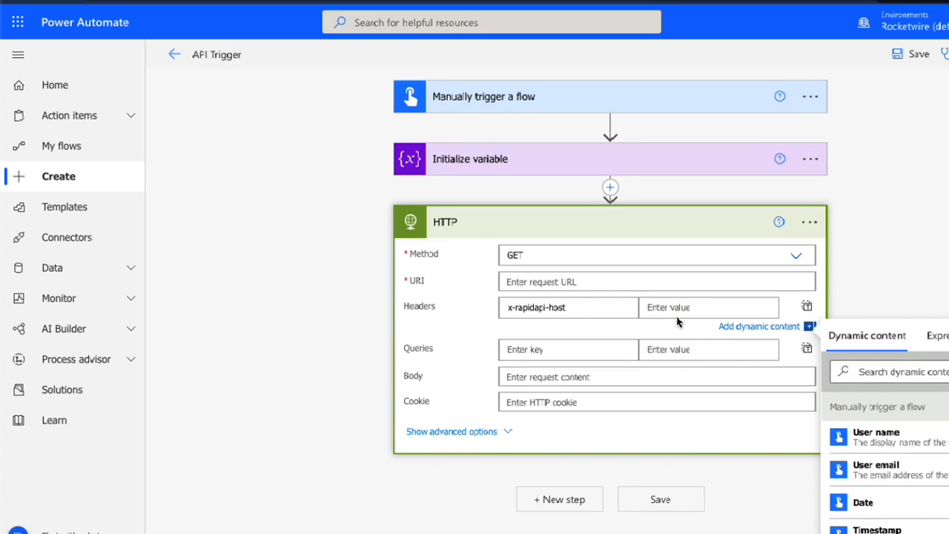
Copy movie-database-imdb-alternative.p.rapidapi.com from RapidAPI's snippet as the x-rapidapi-host header's value in Power Automate
left_click(656, 306)
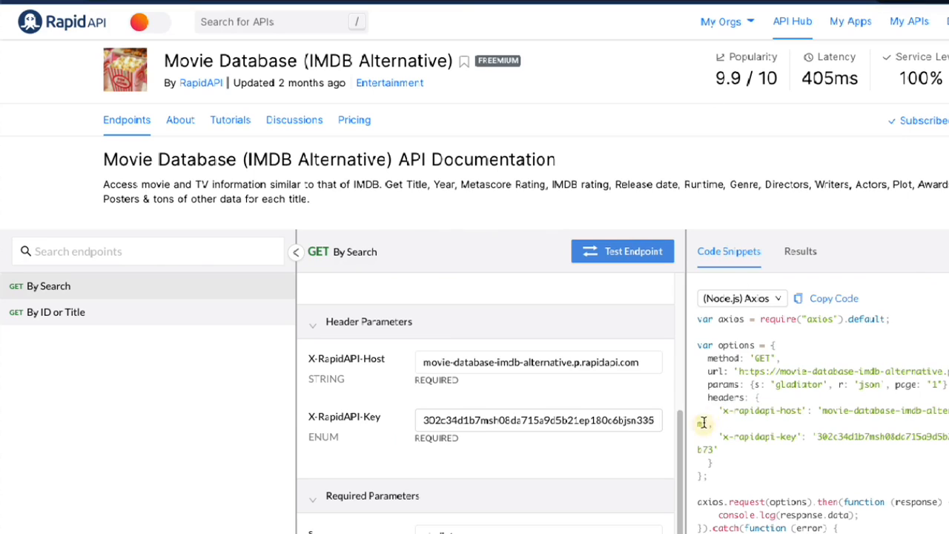
left_click_drag(705, 424, 821, 415)
key("ctrl+c")
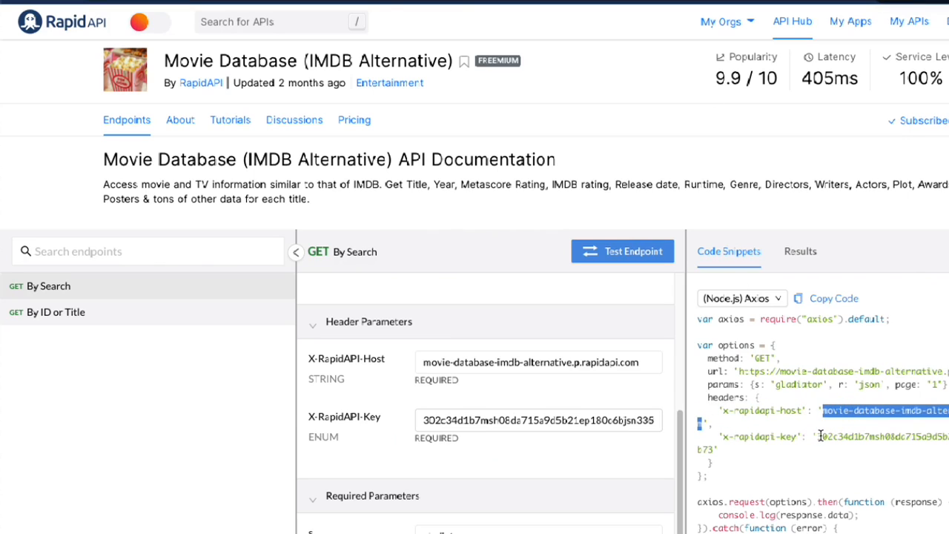
left_click(311, 1)
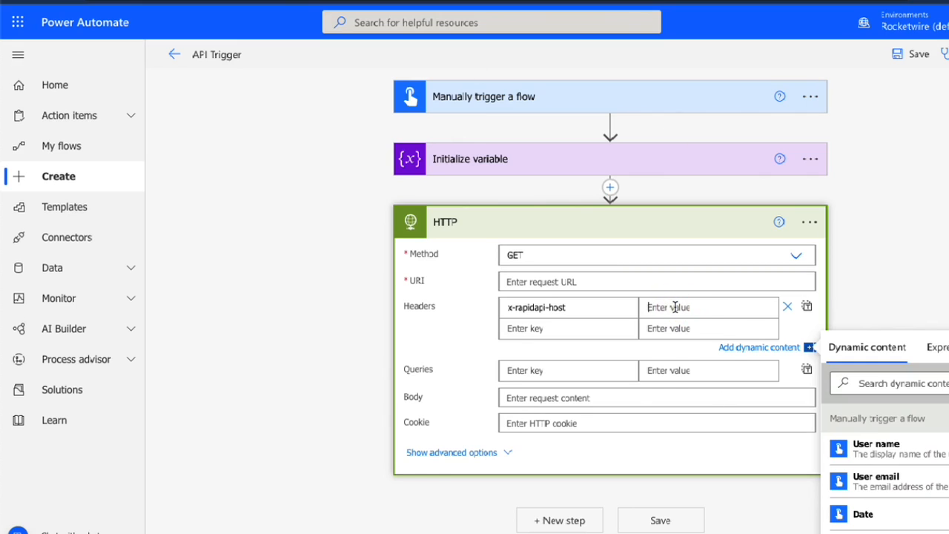
key("ctrl+v")
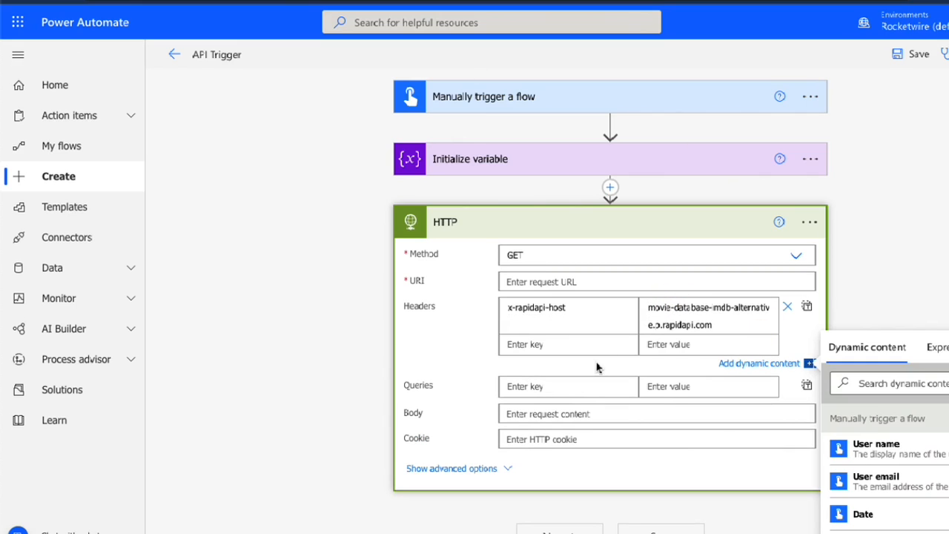
Copy the header name x-rapidapi-key from RapidAPI's snippet into the second header key of Power Automate's HTTP action
left_click(552, 349)
left_click(660, 2)
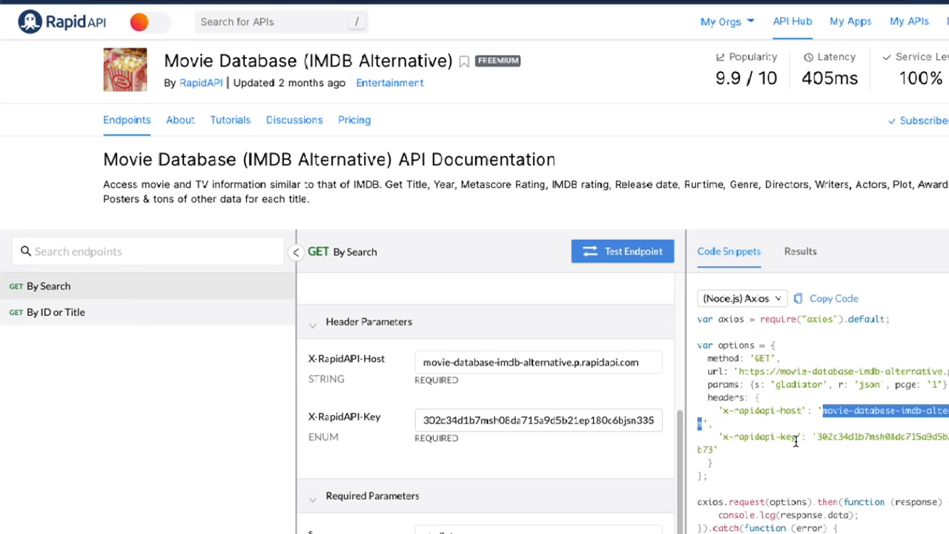
left_click_drag(796, 441, 722, 438)
key("ctrl+c")
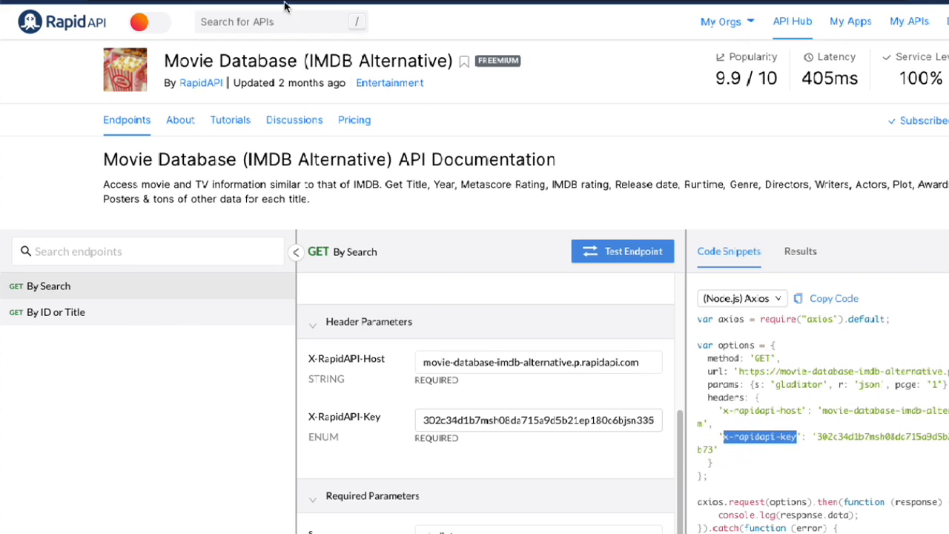
left_click(552, 2)
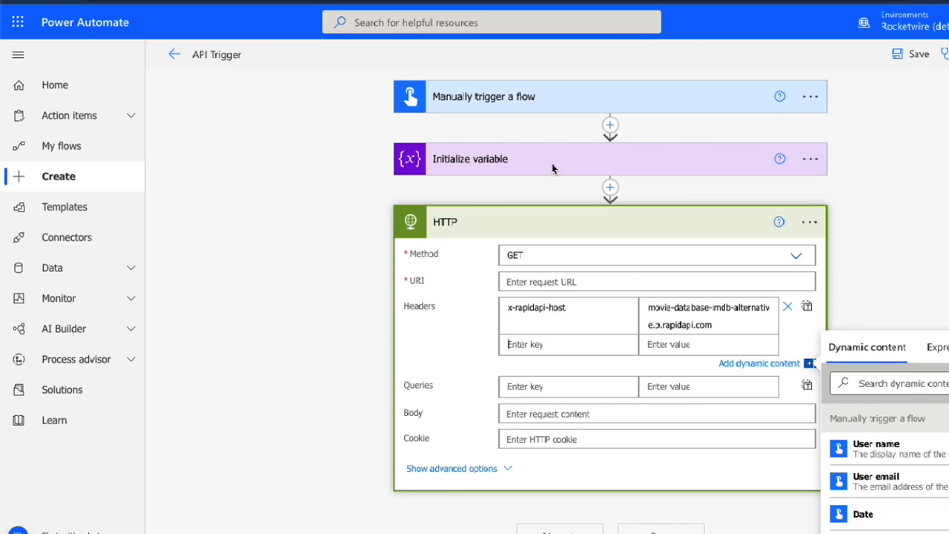
left_click(548, 383)
left_click(549, 351)
key("ctrl+v")
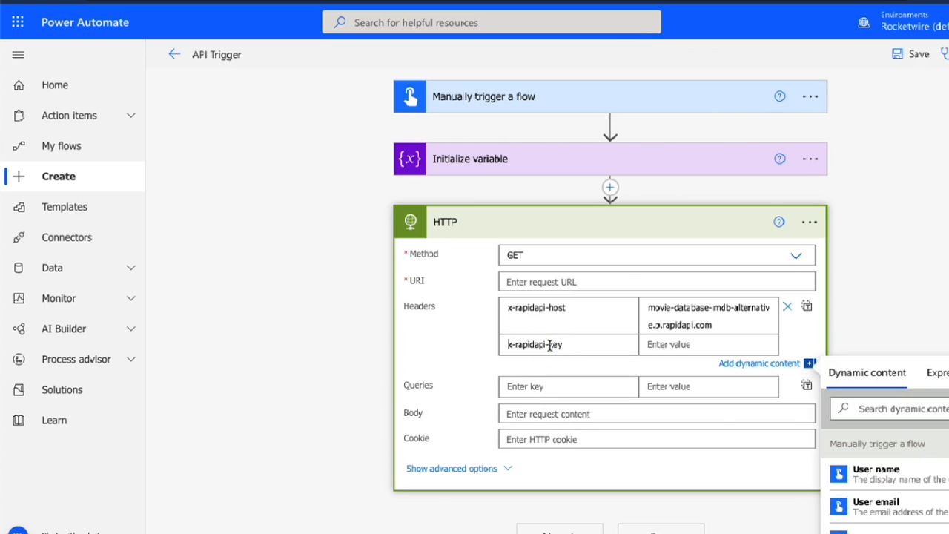
Copy the API key from RapidAPI's snippet and paste it as the x-rapidapi-key header's value in Power Automate
left_click(785, 1)
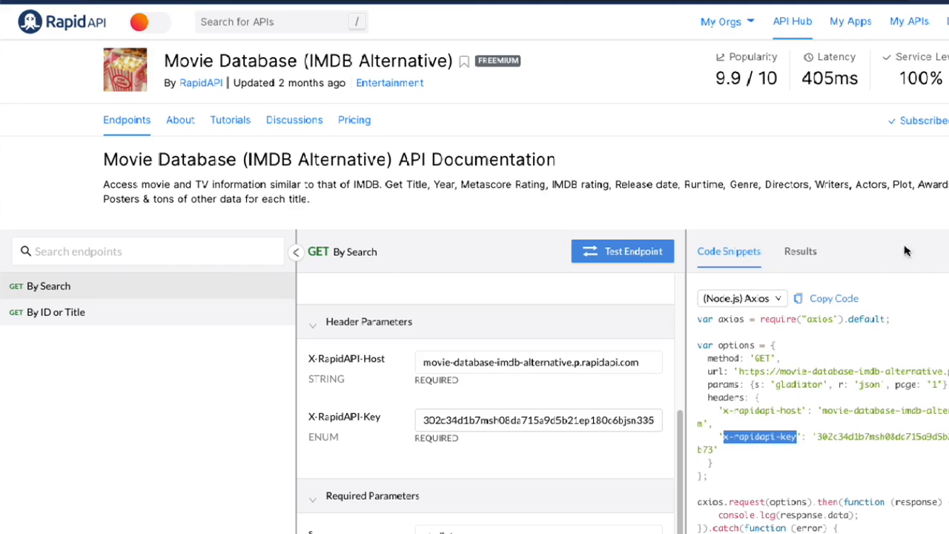
left_click_drag(710, 449, 822, 438)
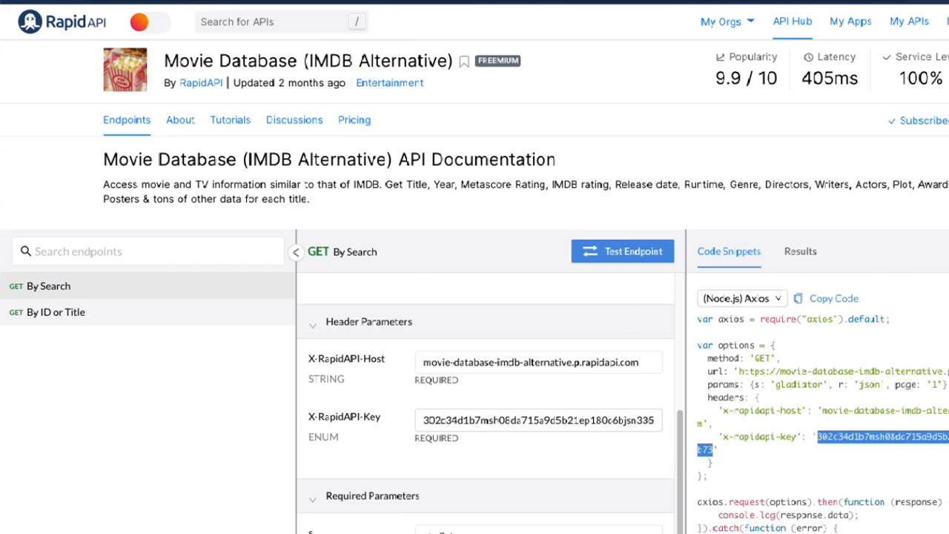
key("alt+Tab")
left_click(656, 343)
key("ctrl+v")
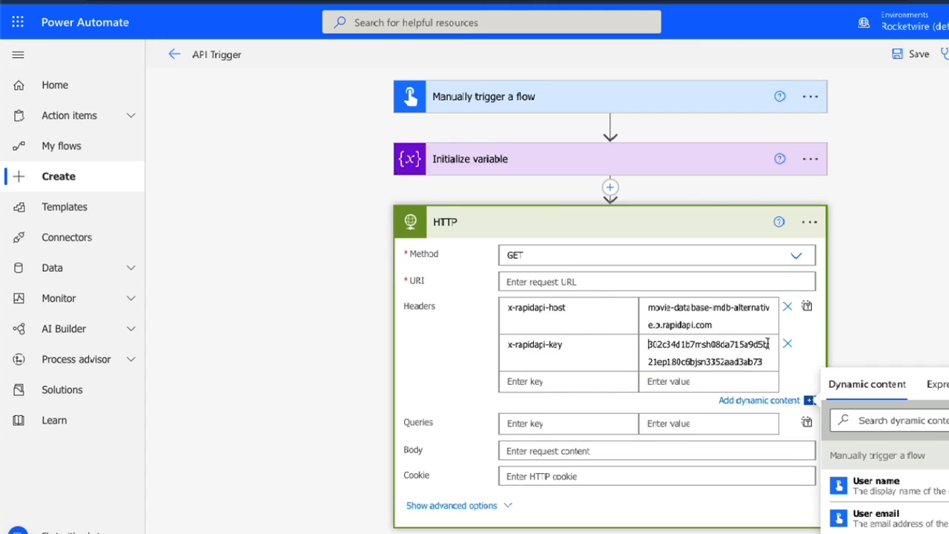
left_click(673, 281)
type("https://")
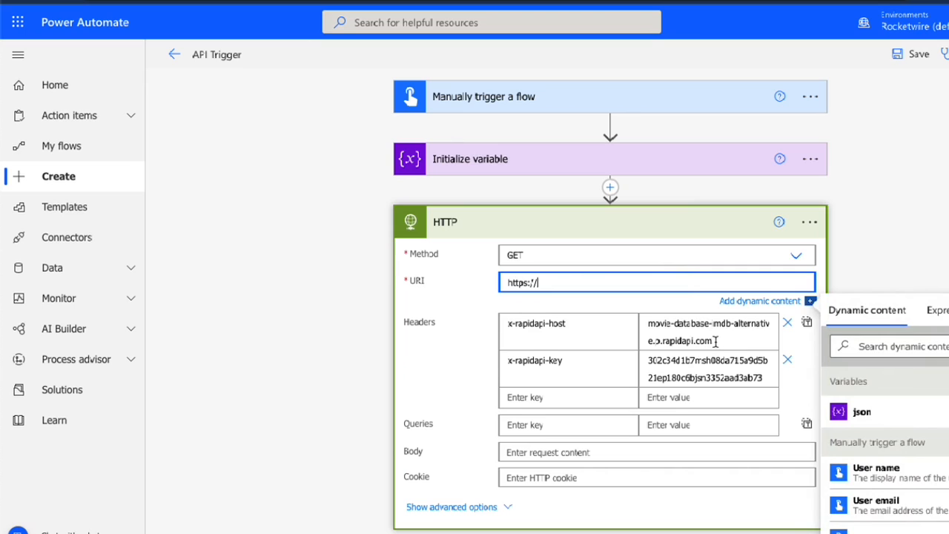
left_click_drag(713, 338, 640, 311)
key("ctrl+c")
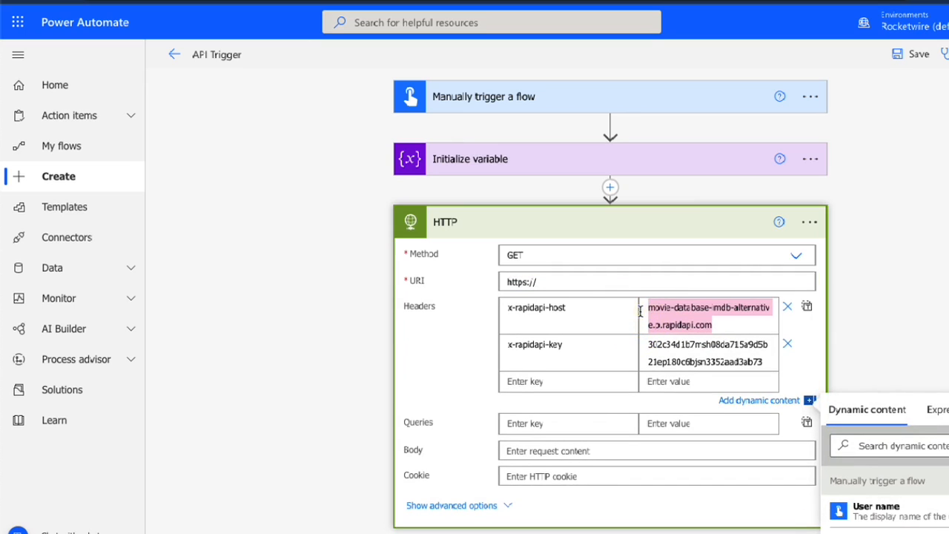
left_click(621, 283)
key("ctrl+v")
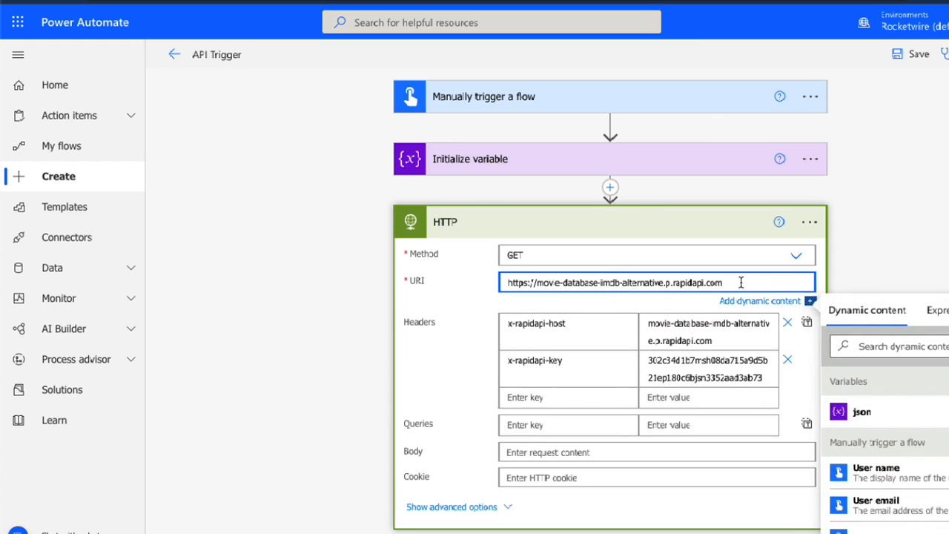
left_click(885, 269)
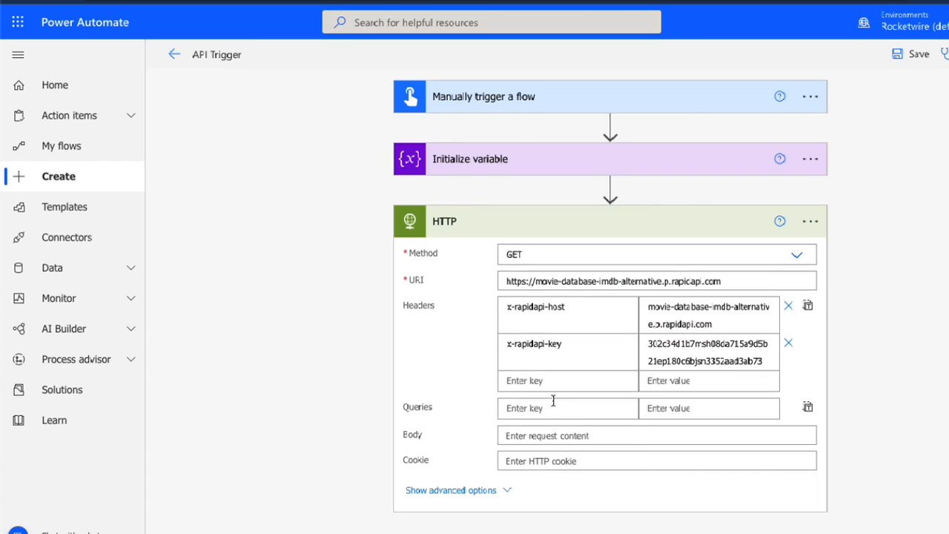
Check the required parameters in RapidAPI and add the query s with value gladiator to Power Automate's HTTP action
left_click(442, 1)
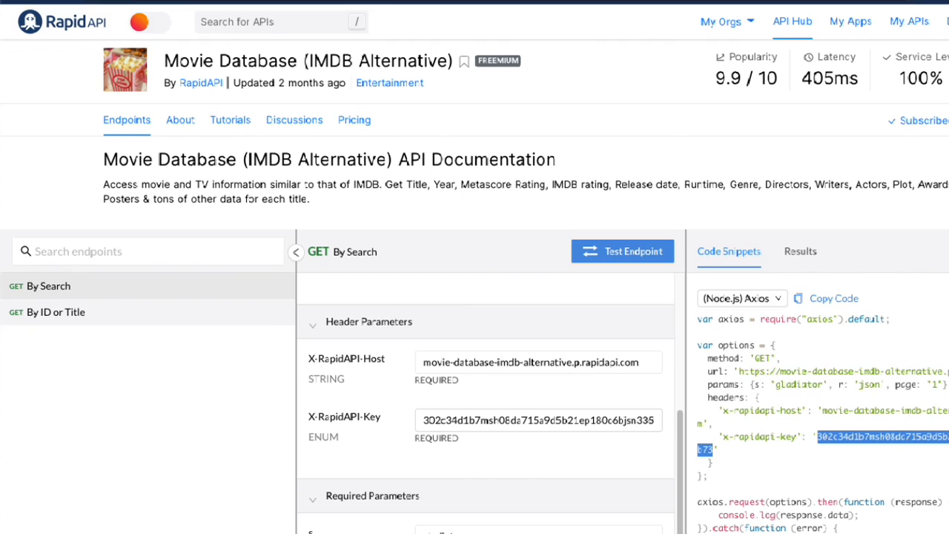
scroll(296, 377, "down", 4)
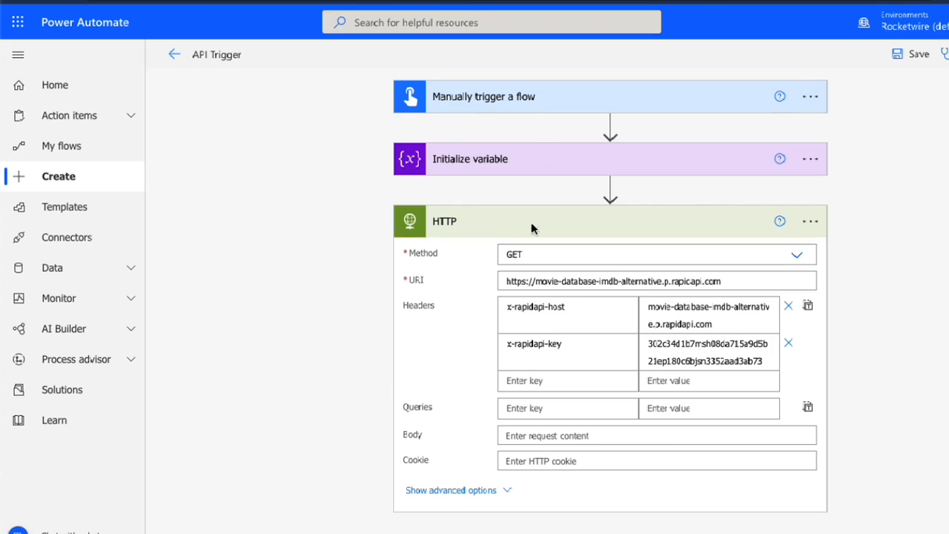
left_click(524, 407)
type("s")
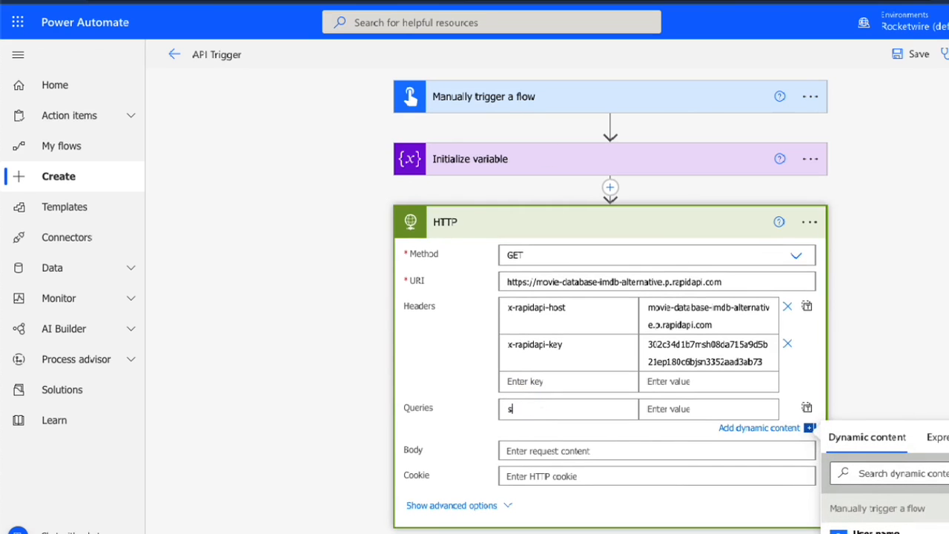
left_click(663, 410)
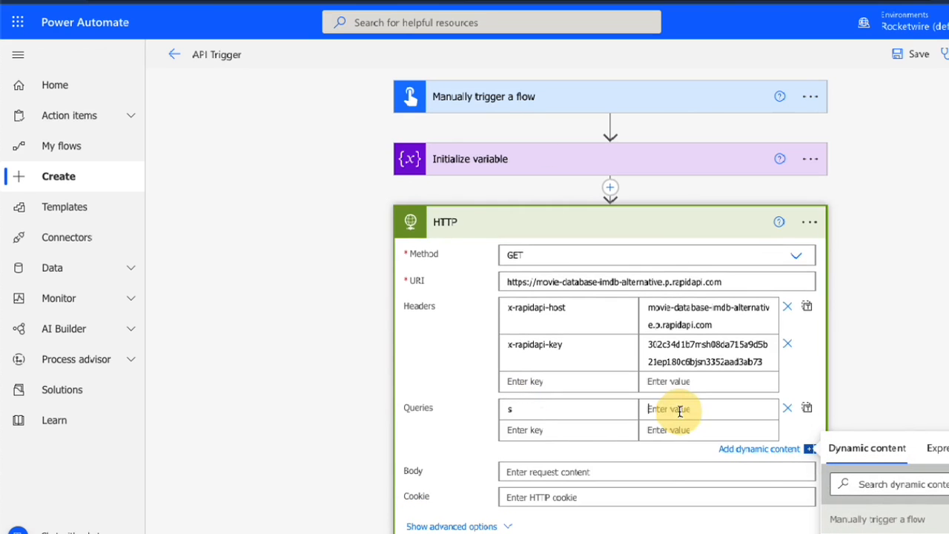
type("gla")
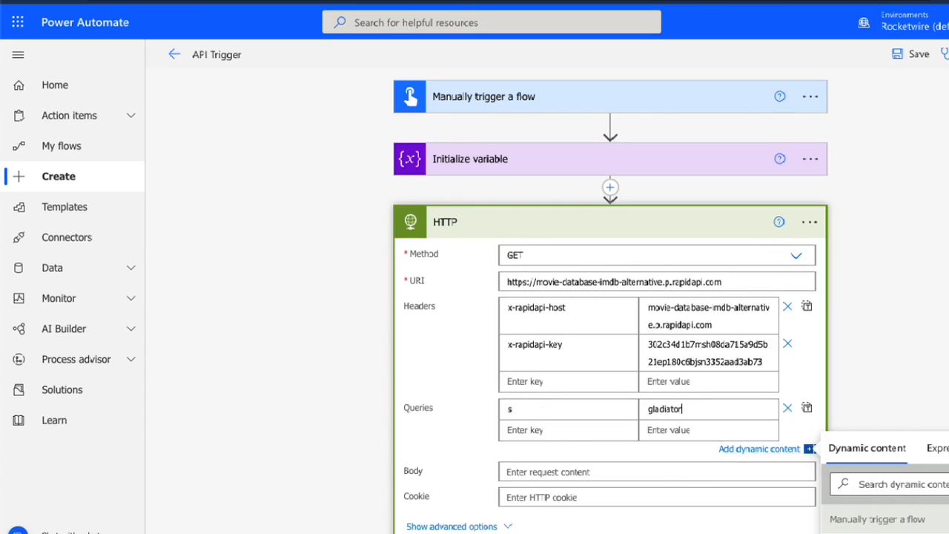
type("diator")
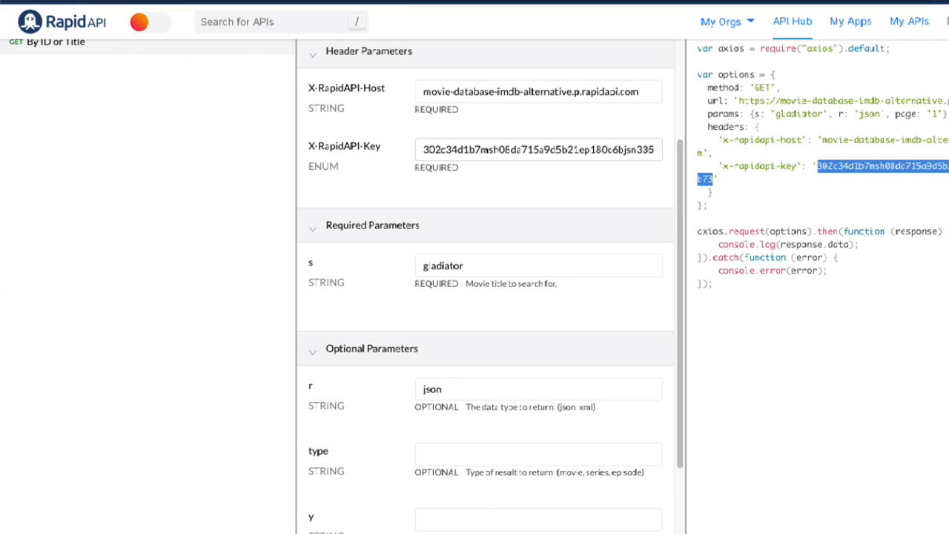
Add a second query to the HTTP action with key r and value json
scroll(413, 390, "down", 1)
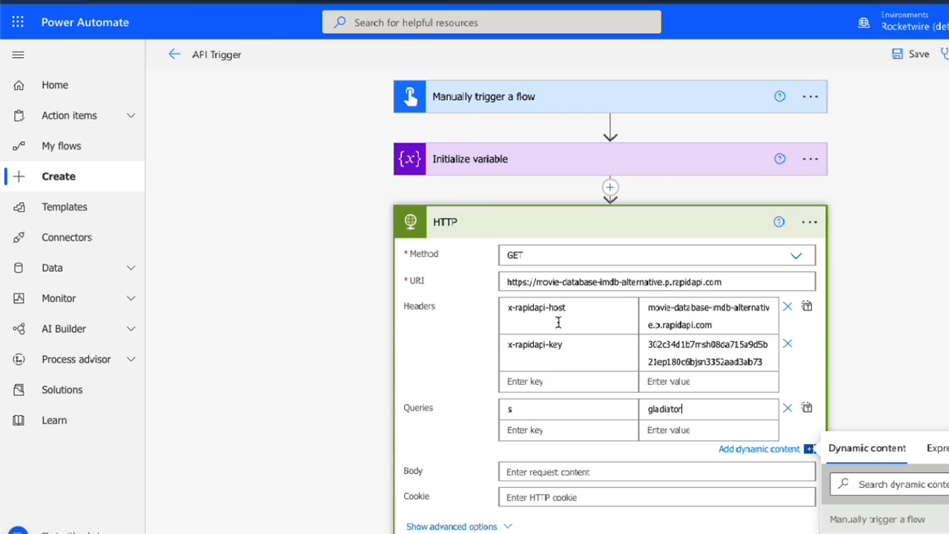
left_click(533, 427)
type("r")
key("Tab")
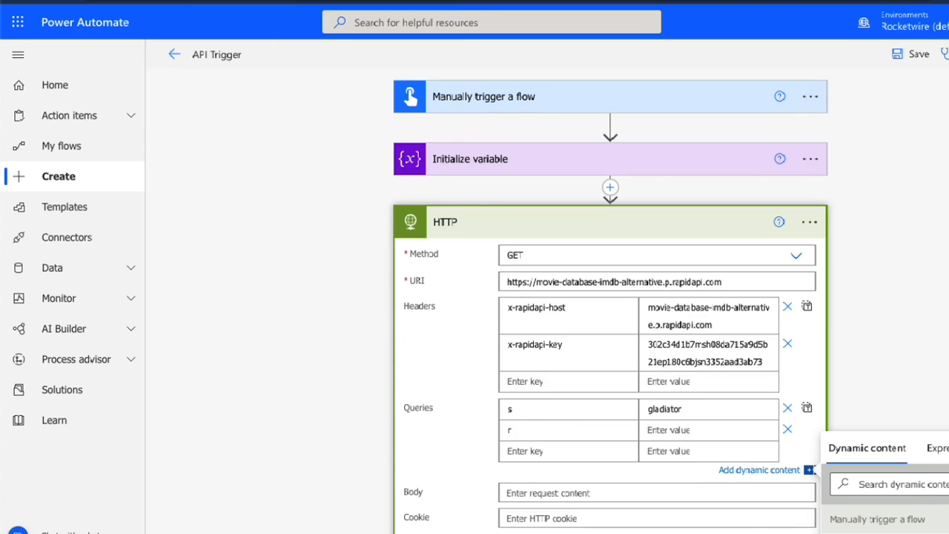
type("json")
left_click(875, 343)
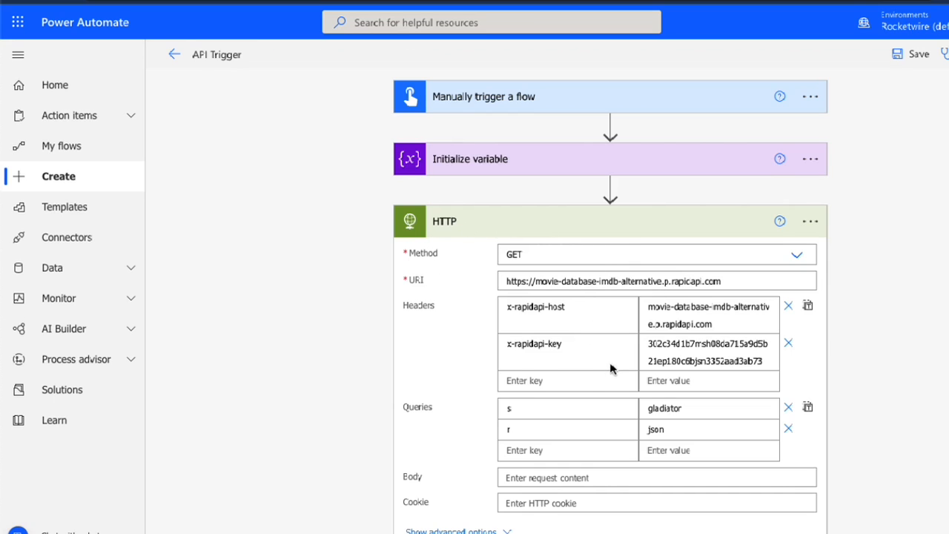
Add a Set variable action after the HTTP action in the flow
scroll(610, 368, "down", 1)
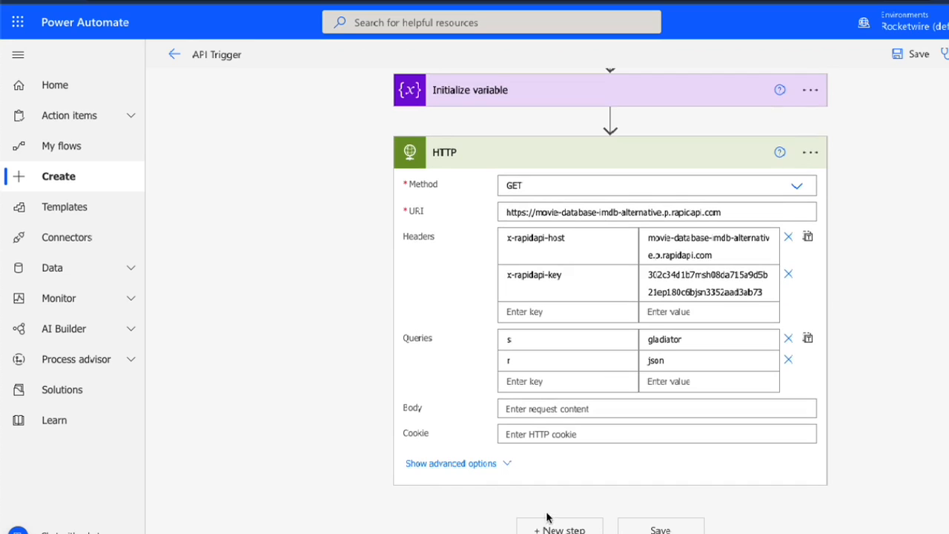
left_click(554, 529)
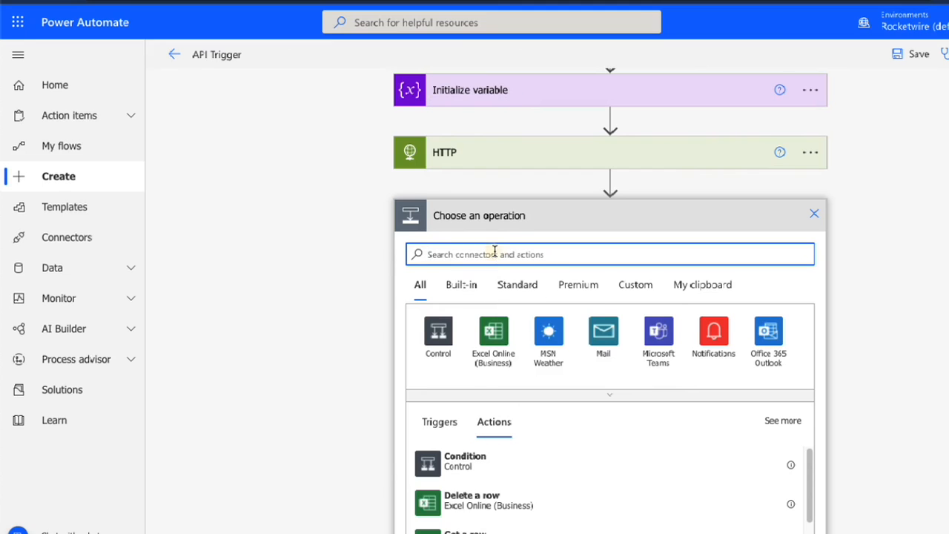
type("var")
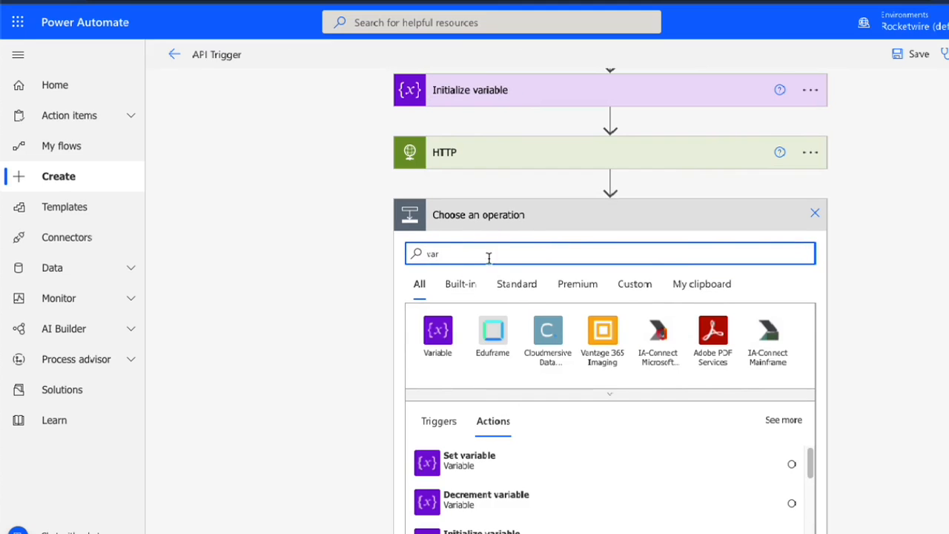
left_click(443, 339)
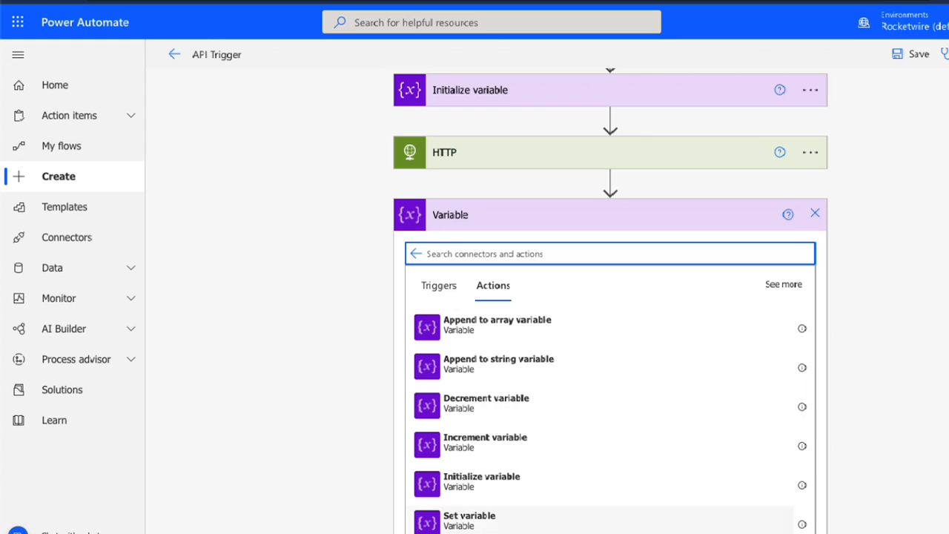
left_click(429, 522)
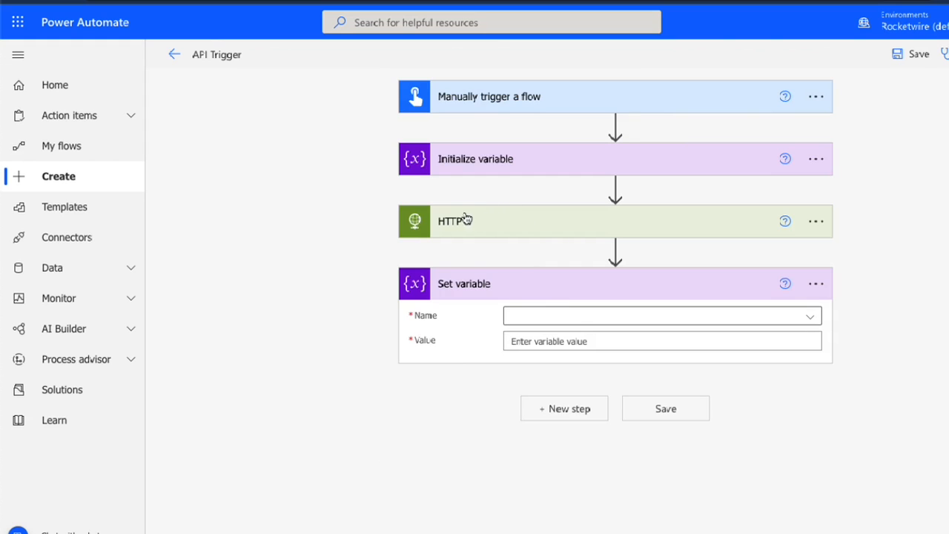
Configure the Set variable action to assign the HTTP action's Body output to the json variable
left_click(568, 317)
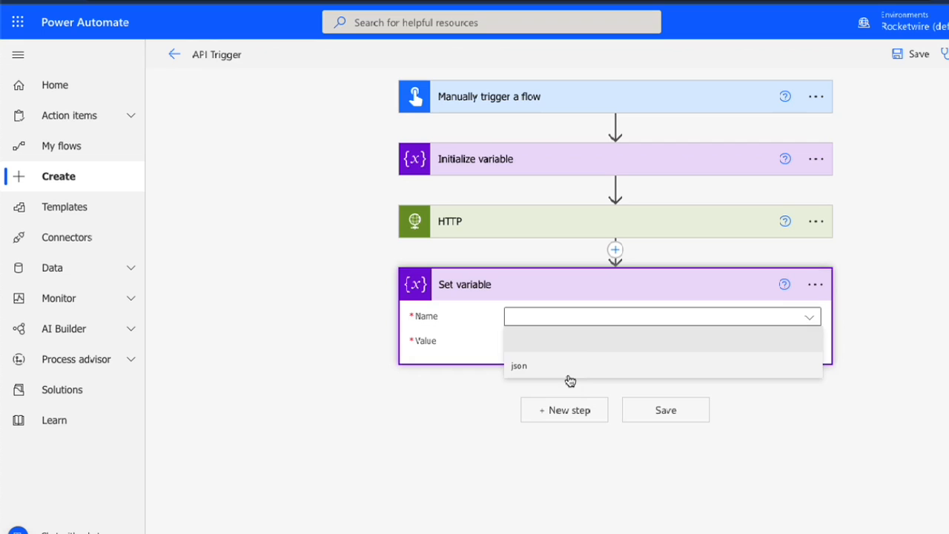
left_click(567, 374)
left_click(558, 341)
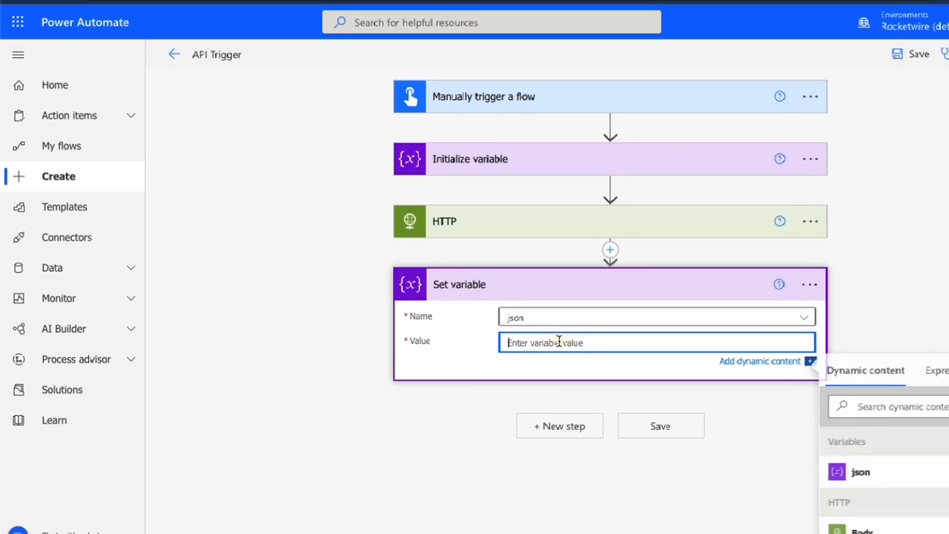
scroll(895, 527, "down", 3)
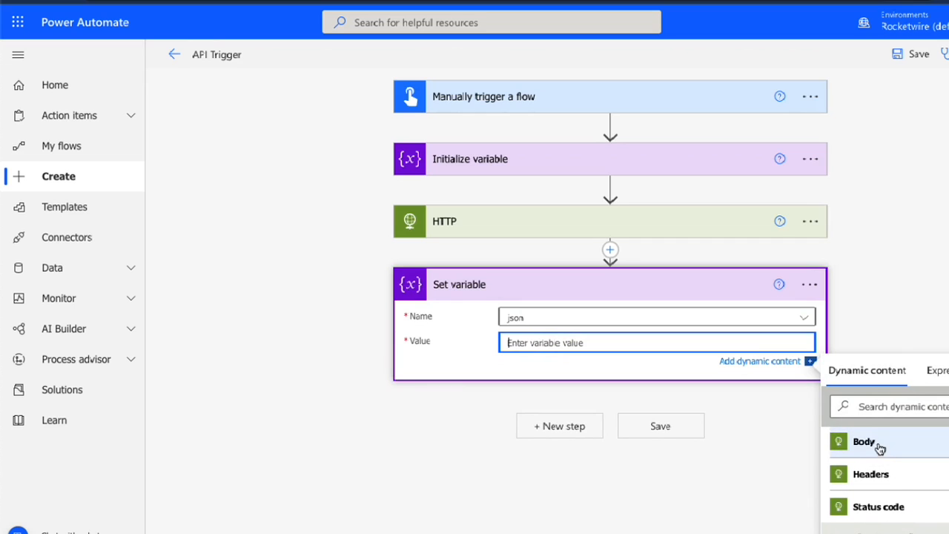
left_click(875, 443)
left_click(649, 464)
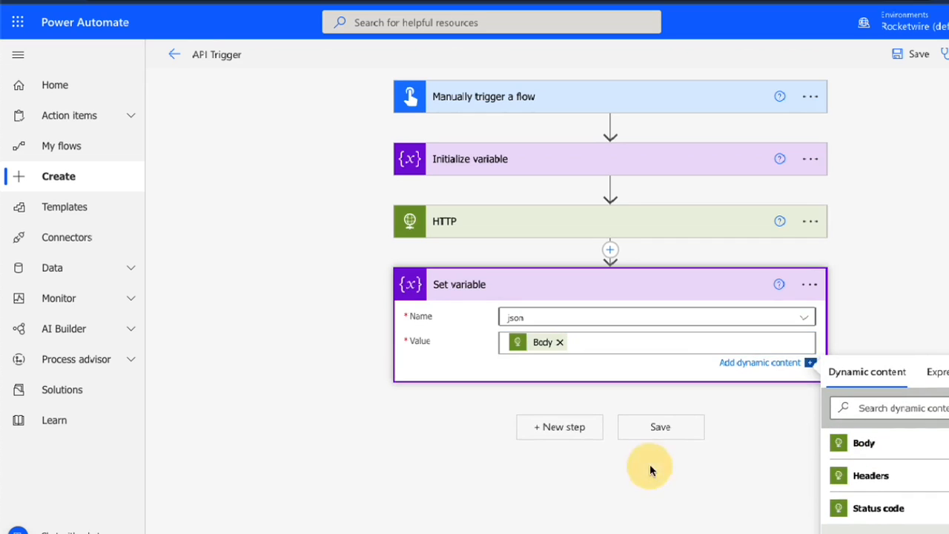
Save the API Trigger flow and run a manual test of it
left_click(670, 416)
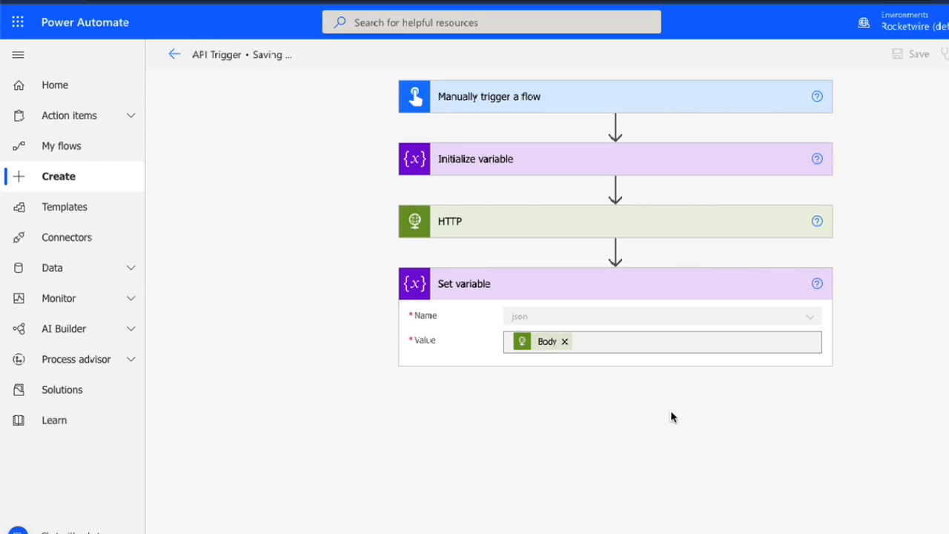
left_click(919, 202)
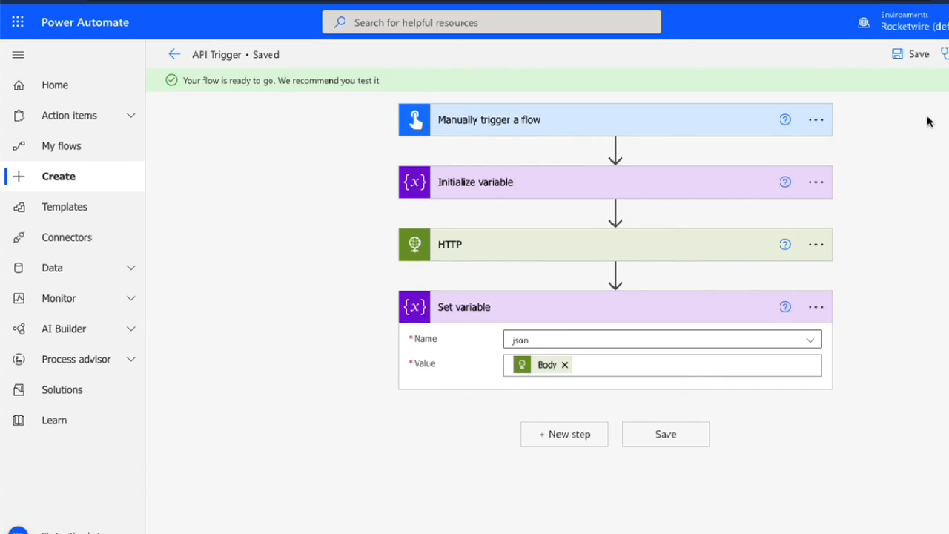
left_click(944, 54)
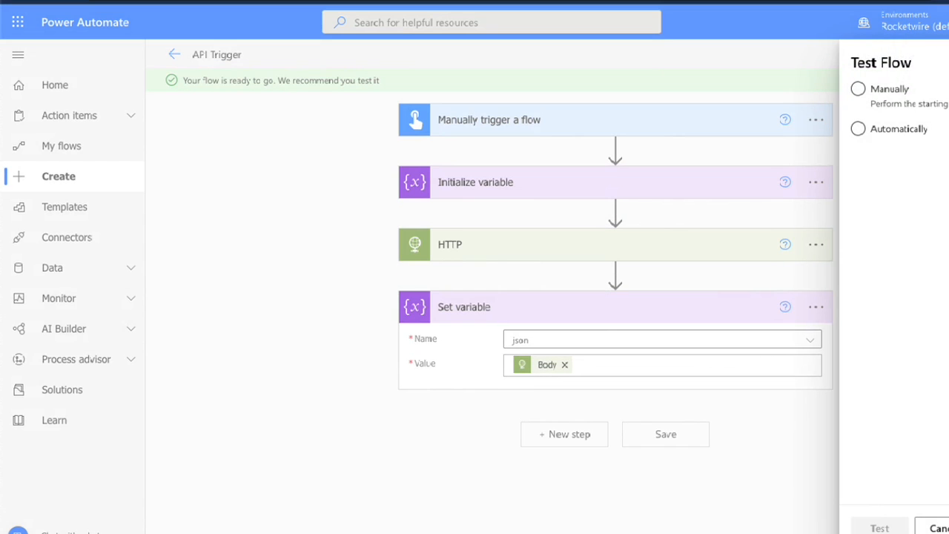
left_click(859, 89)
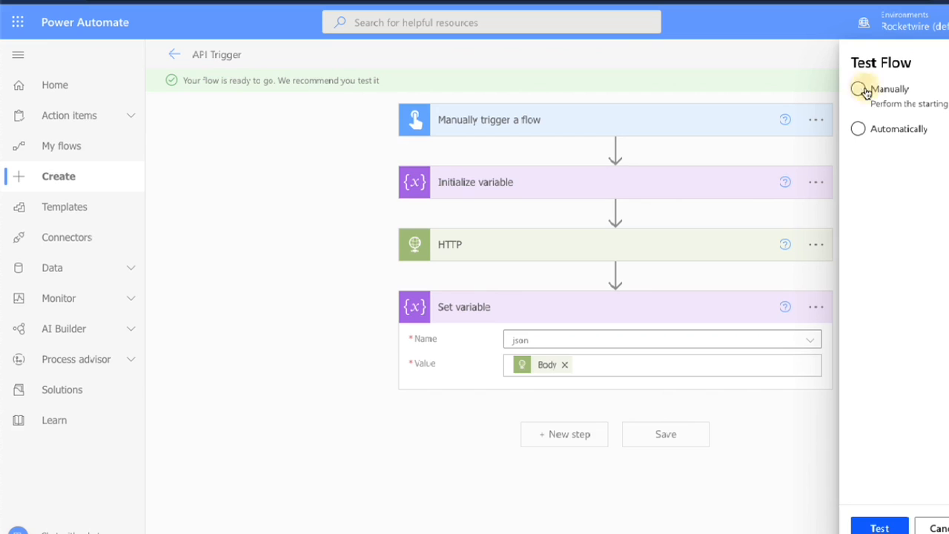
left_click(879, 523)
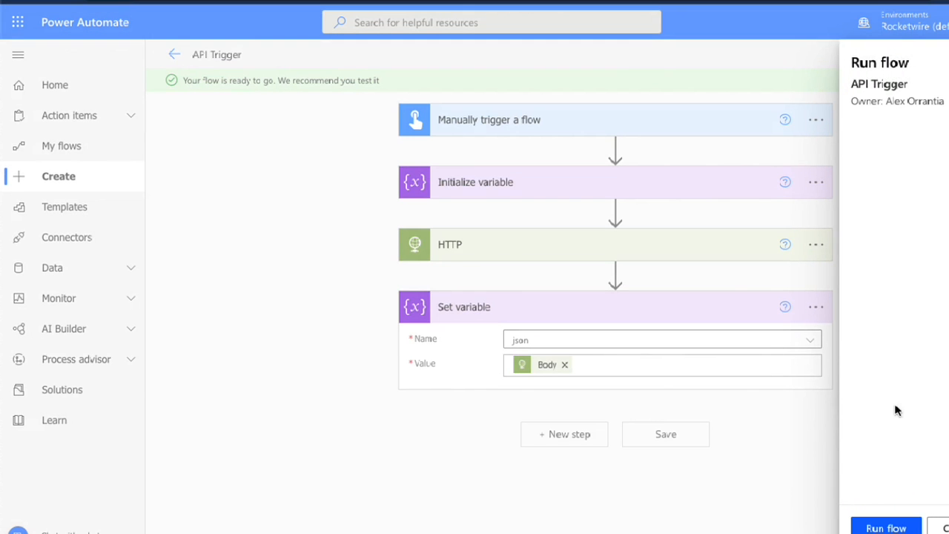
left_click(882, 527)
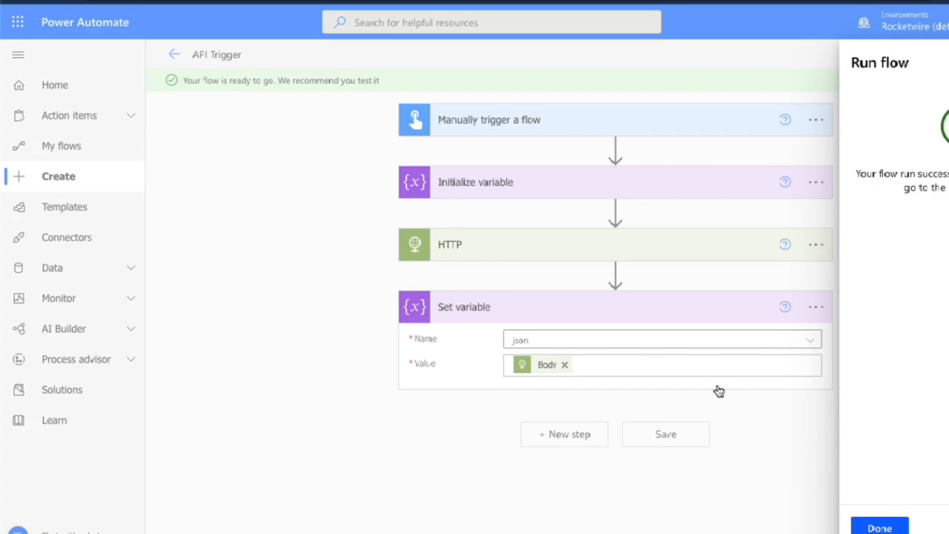
left_click(899, 526)
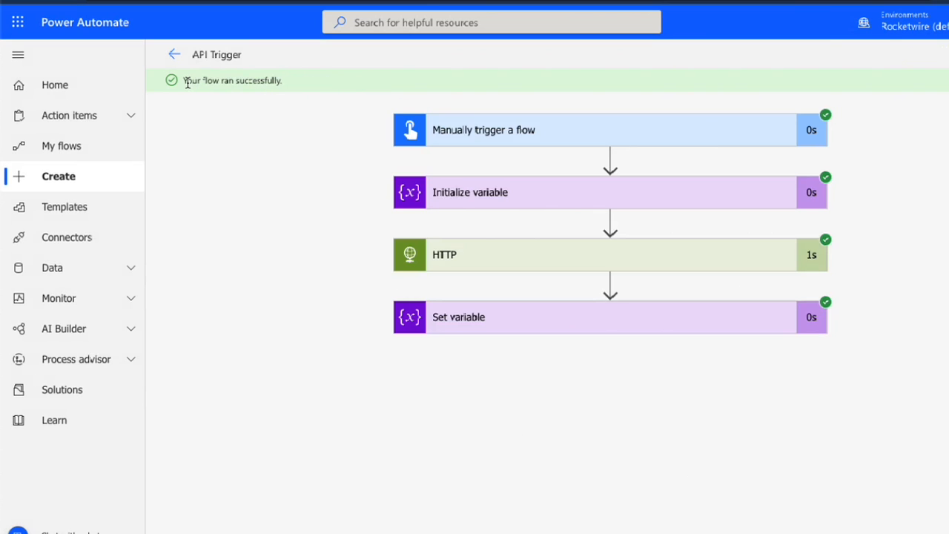
Examine the test run's Initialize variable details and the HTTP action's inputs and output status code
left_click_drag(185, 81, 310, 86)
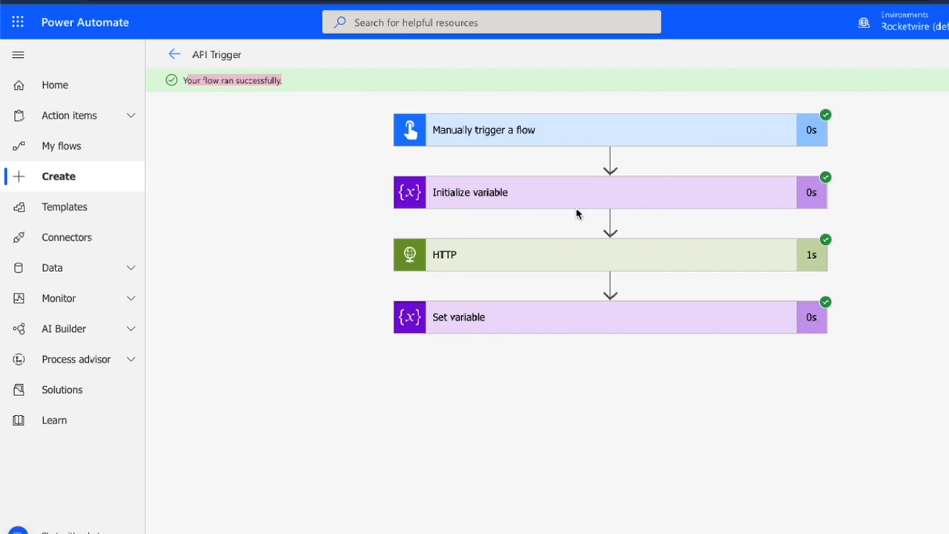
left_click(556, 195)
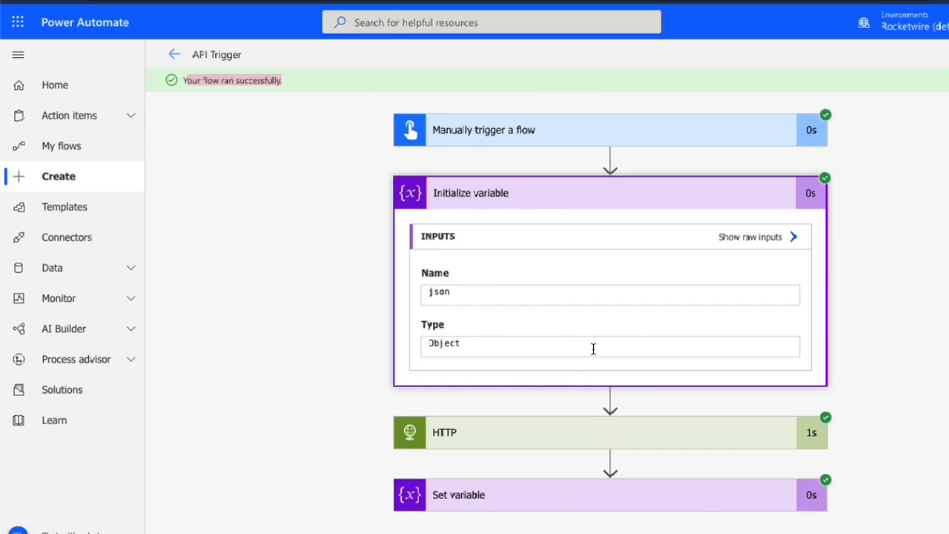
scroll(761, 318, "down", 1)
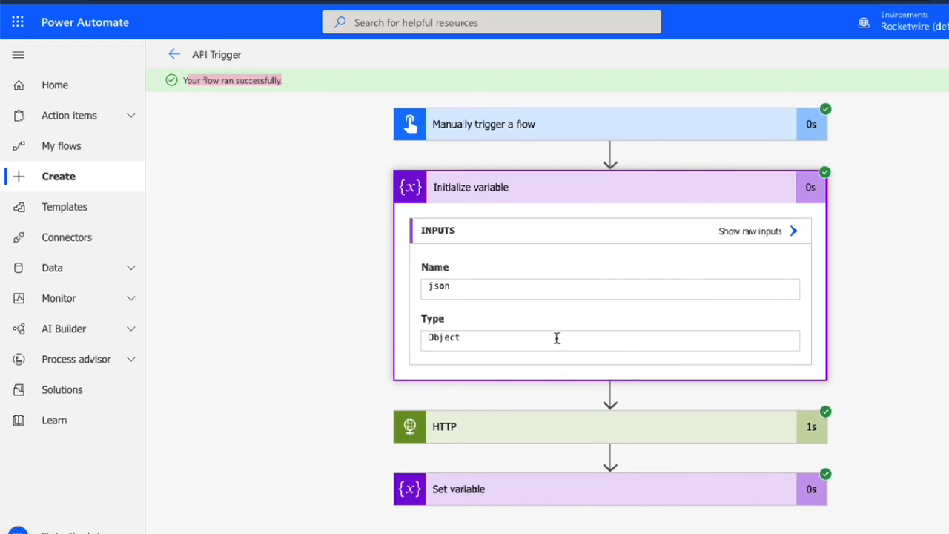
left_click(521, 425)
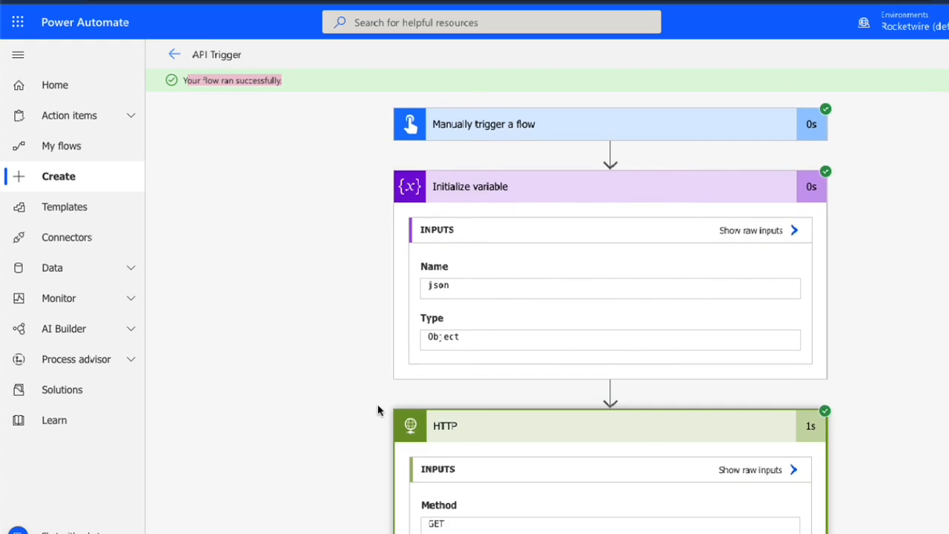
scroll(377, 409, "down", 5)
scroll(377, 409, "up", 5)
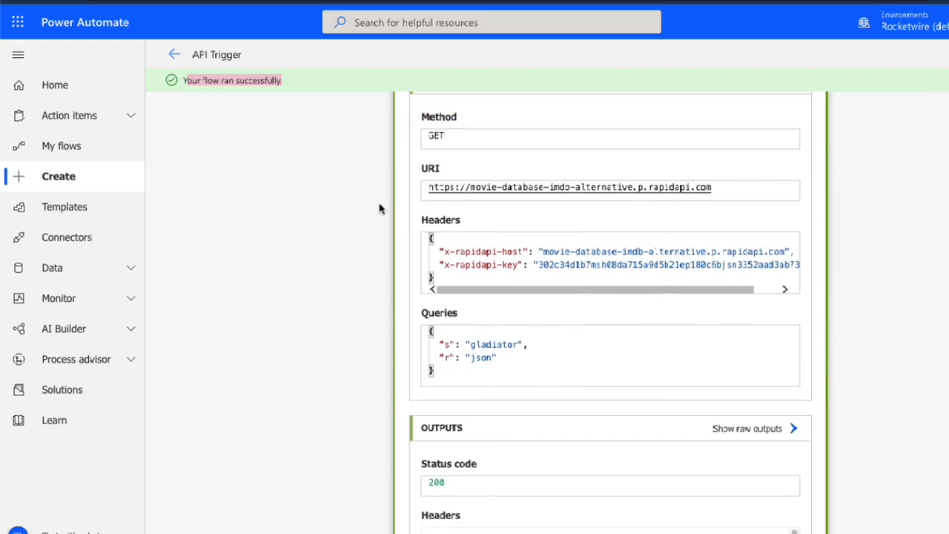
scroll(379, 209, "down", 3)
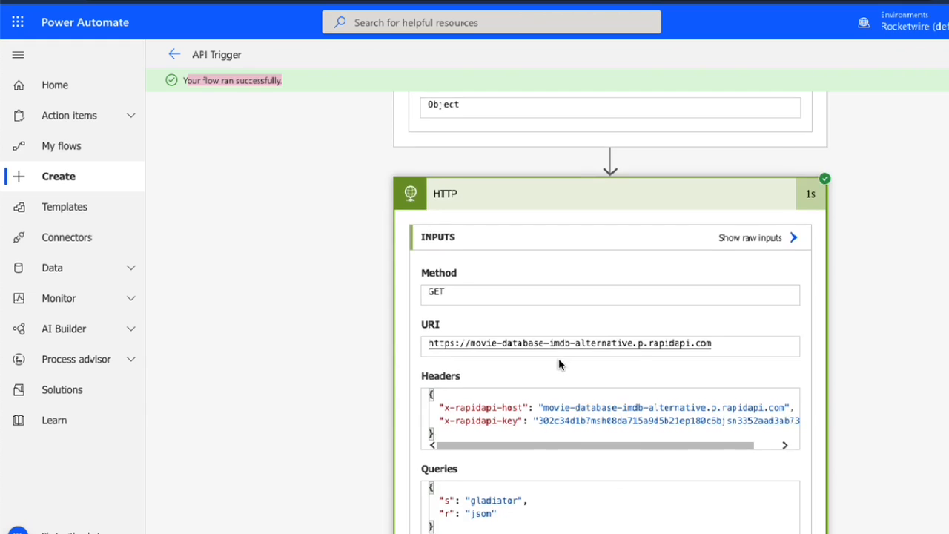
scroll(558, 358, "down", 1)
scroll(449, 286, "down", 4)
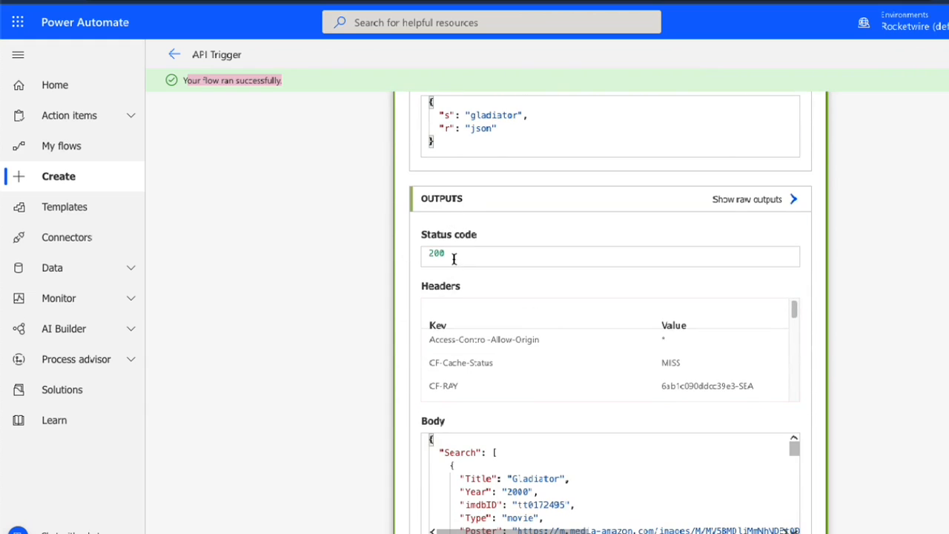
left_click_drag(454, 258, 411, 254)
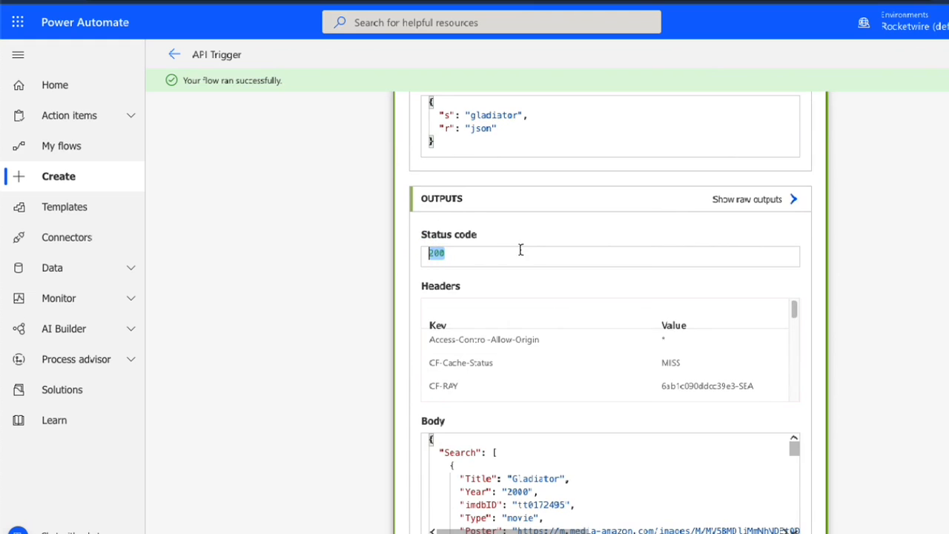
Read through the movie entries in the response body of the HTTP action's outputs
scroll(521, 249, "down", 2)
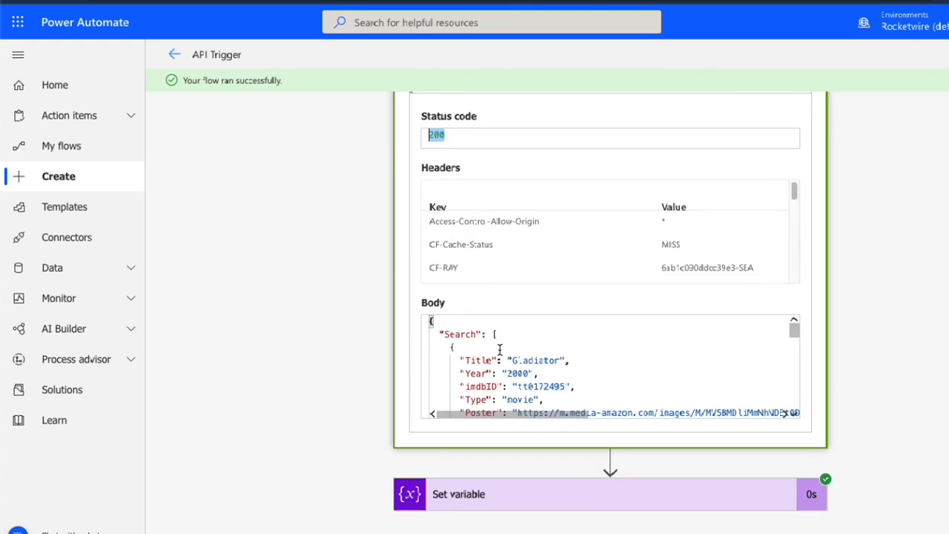
left_click(499, 349)
scroll(568, 392, "down", 1)
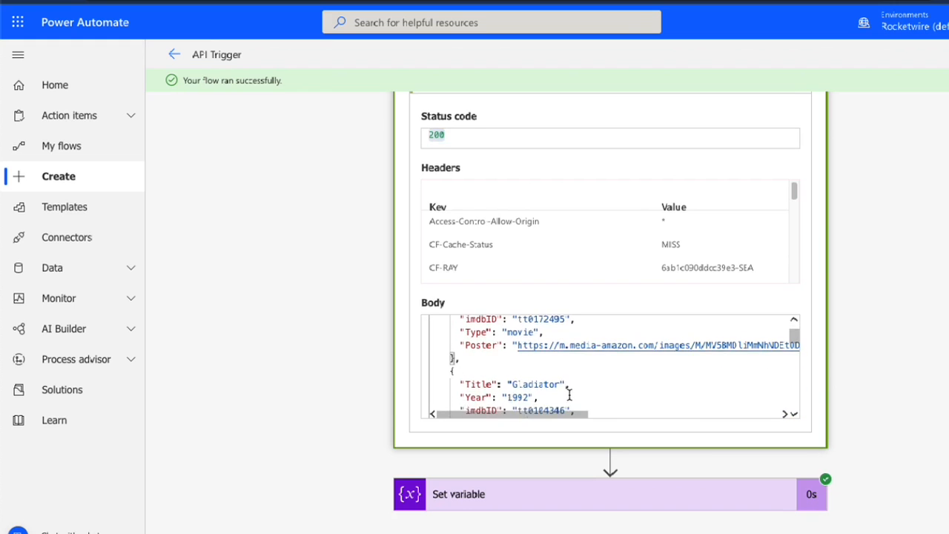
scroll(568, 394, "up", 5)
scroll(360, 462, "down", 4)
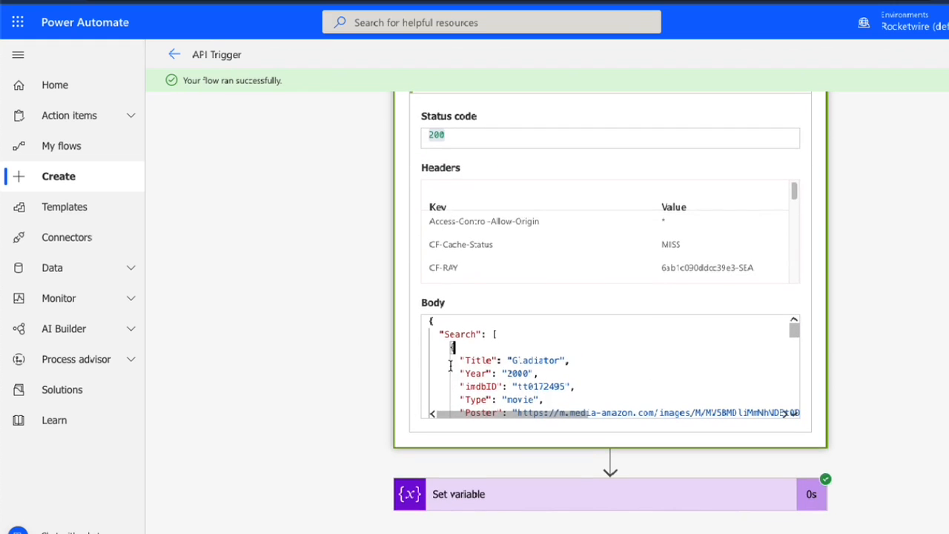
scroll(533, 388, "down", 3)
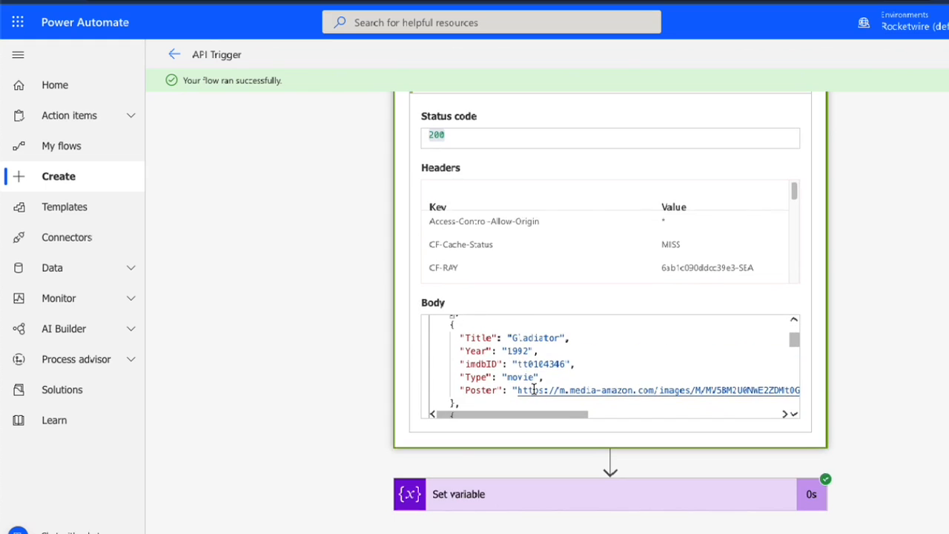
scroll(533, 389, "down", 3)
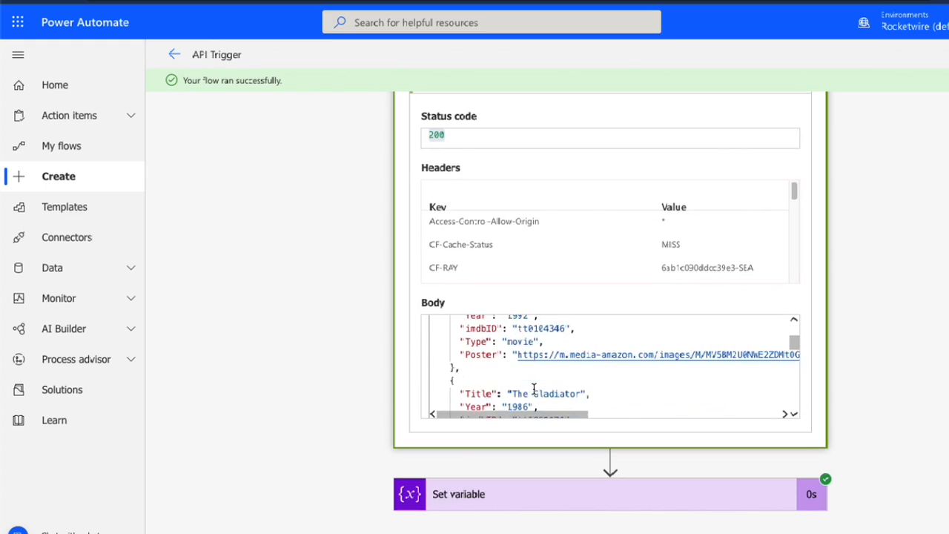
scroll(532, 389, "down", 3)
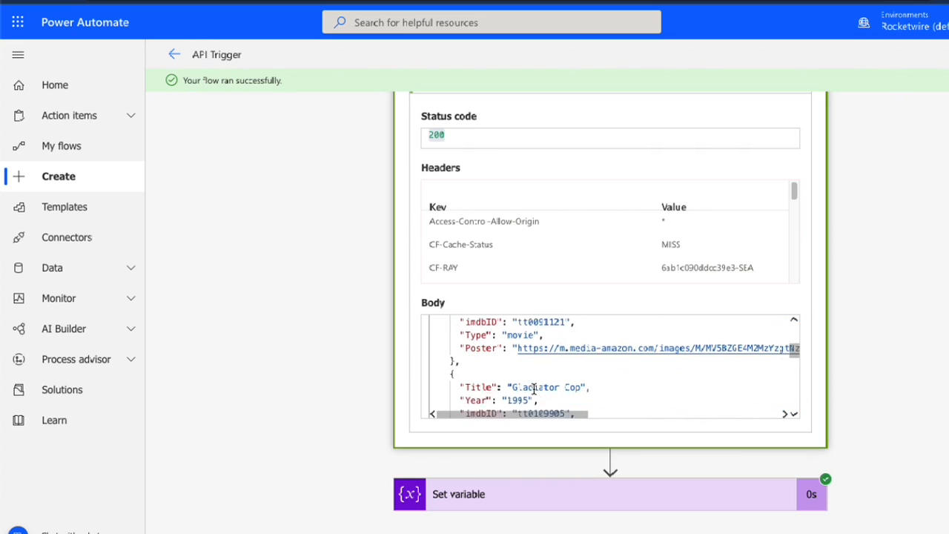
scroll(534, 391, "down", 2)
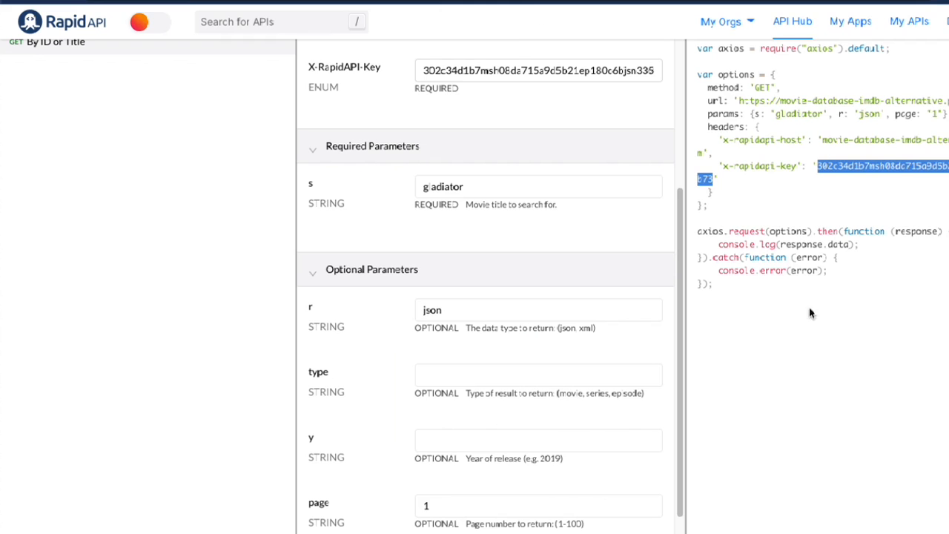
scroll(695, 236, "up", 3)
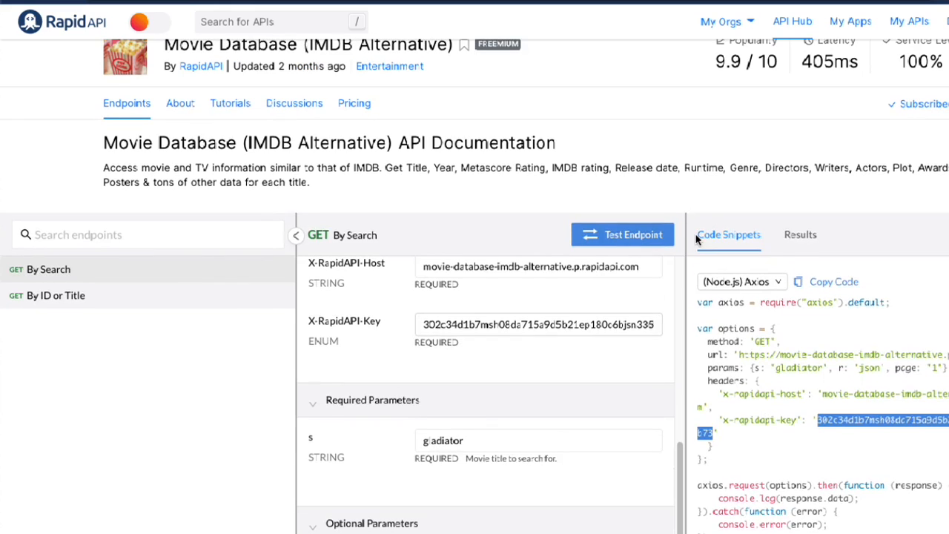
Test the By Search endpoint for gladiator on RapidAPI and expand the first movie in the response body
left_click(644, 248)
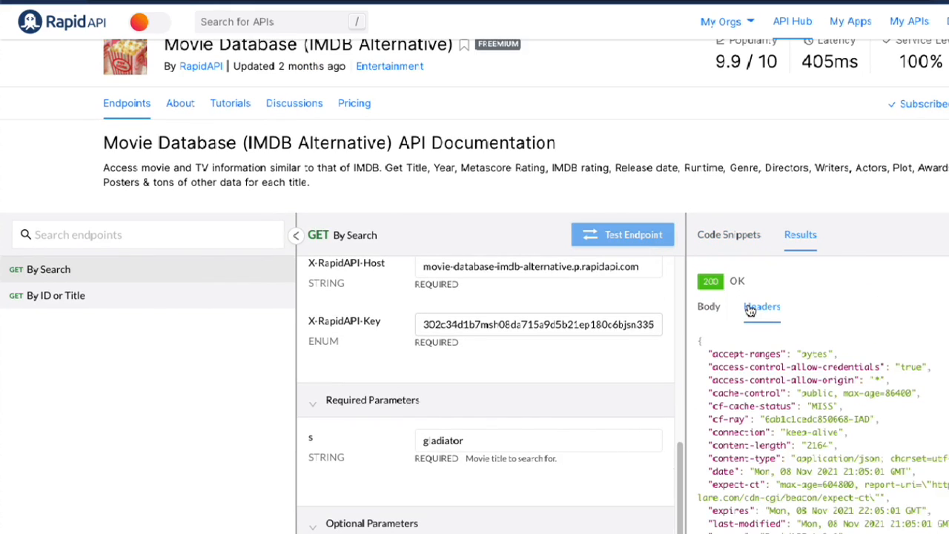
left_click(708, 307)
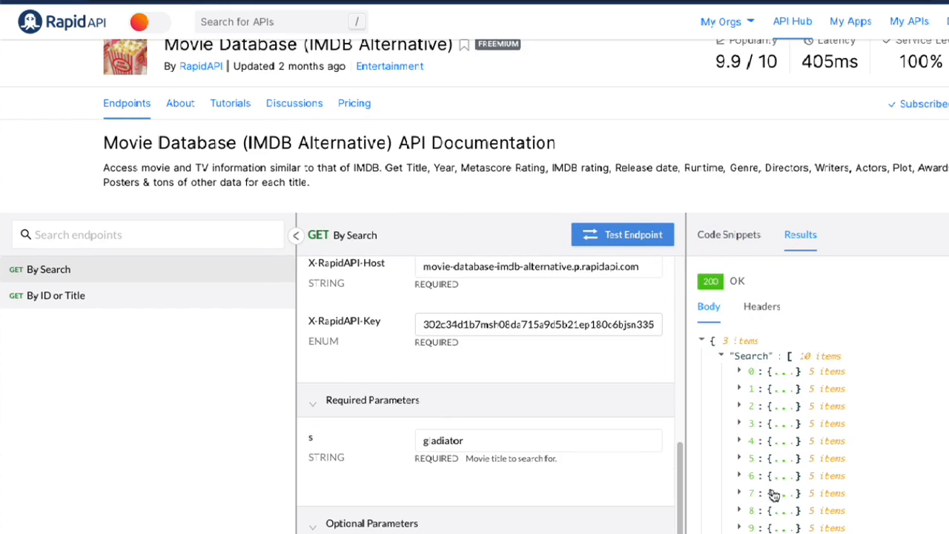
scroll(773, 508, "down", 1)
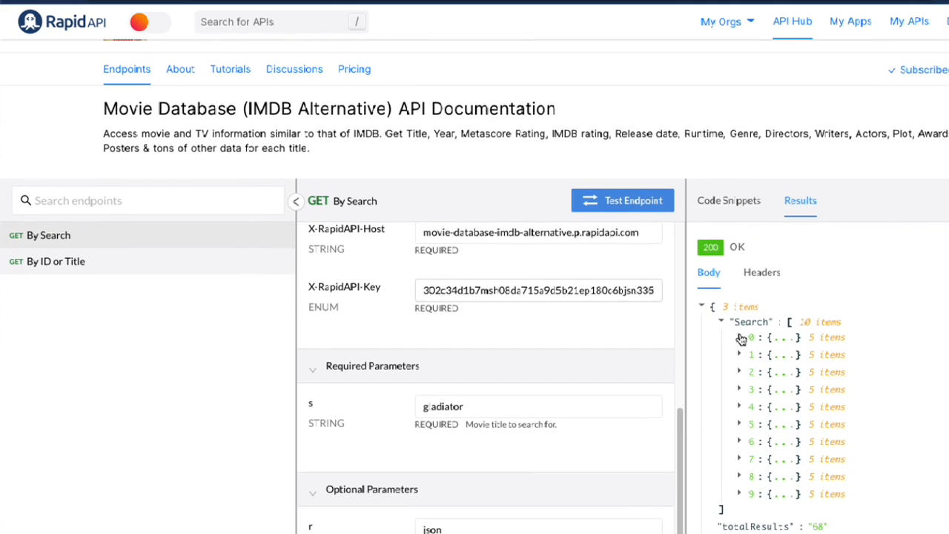
left_click(740, 337)
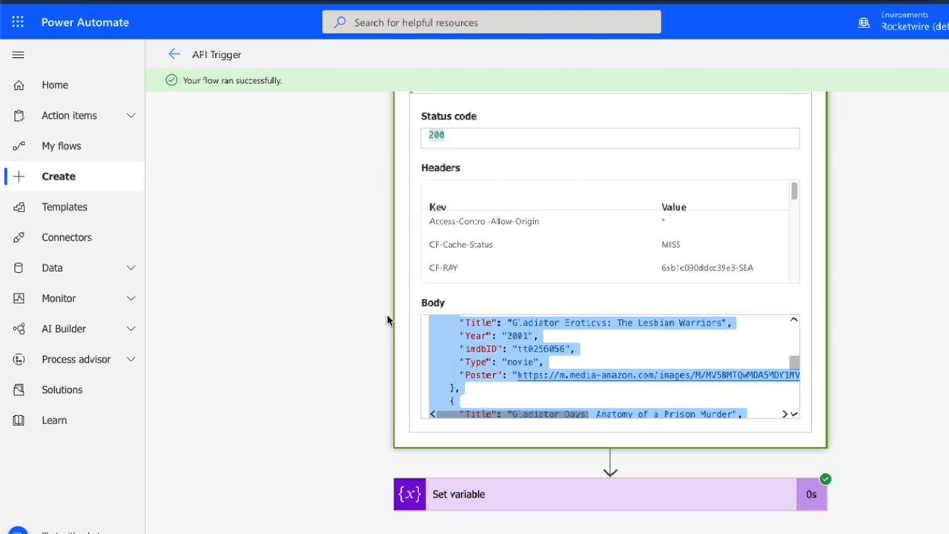
Review the first movie entry in the HTTP action's response body in the Power Automate test run
scroll(506, 347, "up", 10)
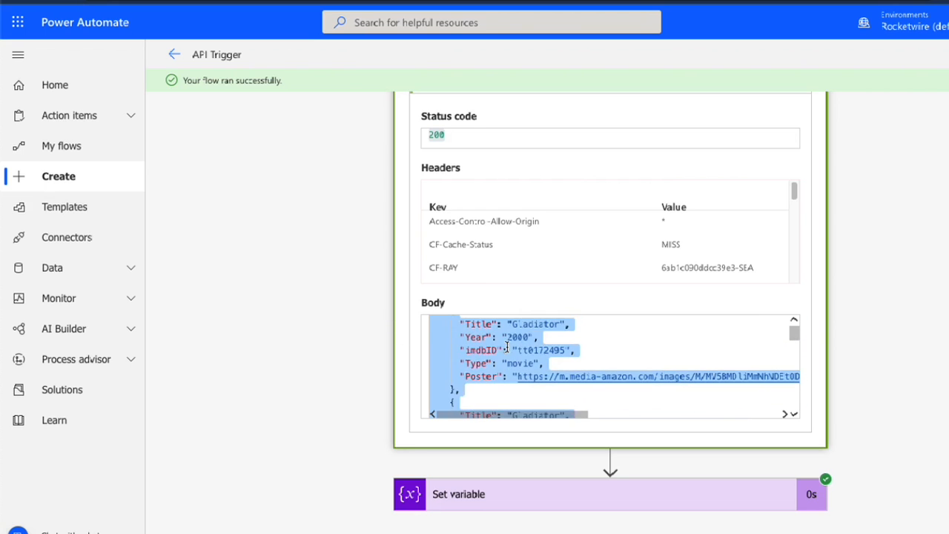
scroll(506, 347, "up", 2)
scroll(323, 396, "down", 2)
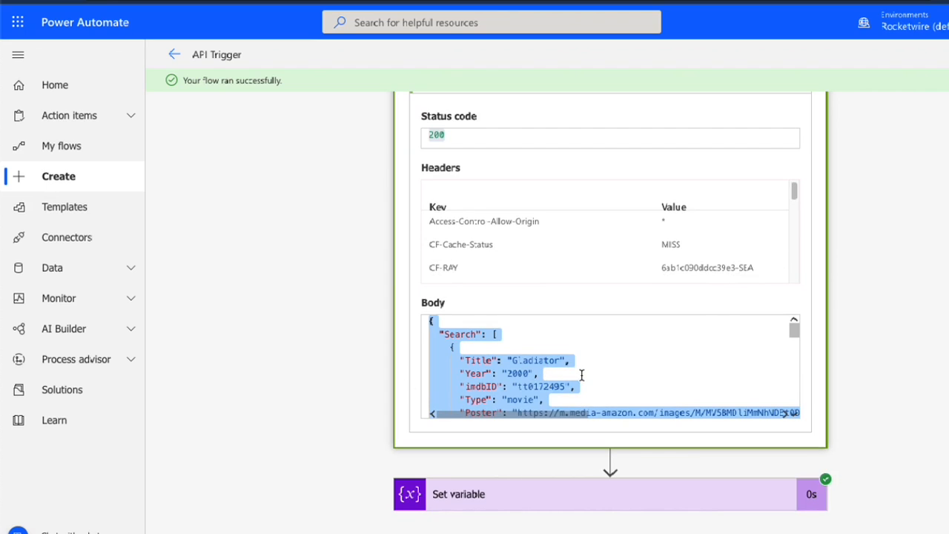
scroll(581, 374, "down", 2)
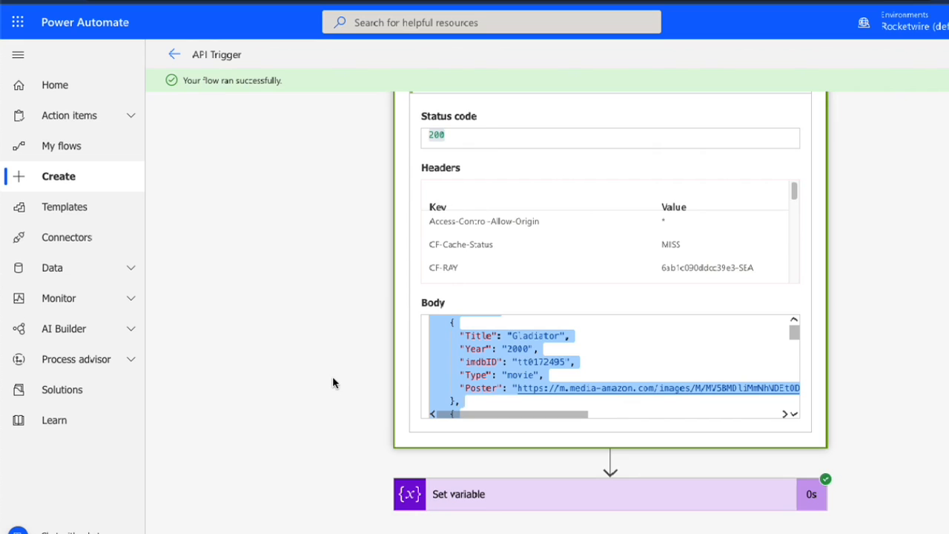
Expand the Set variable action in the run and compare its json input and output values with the HTTP response body
left_click(454, 492)
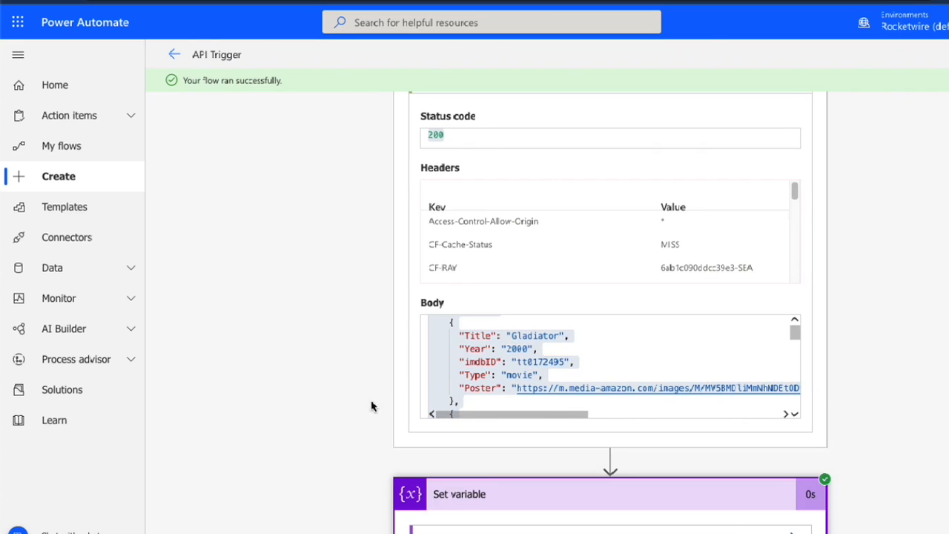
scroll(342, 405, "down", 4)
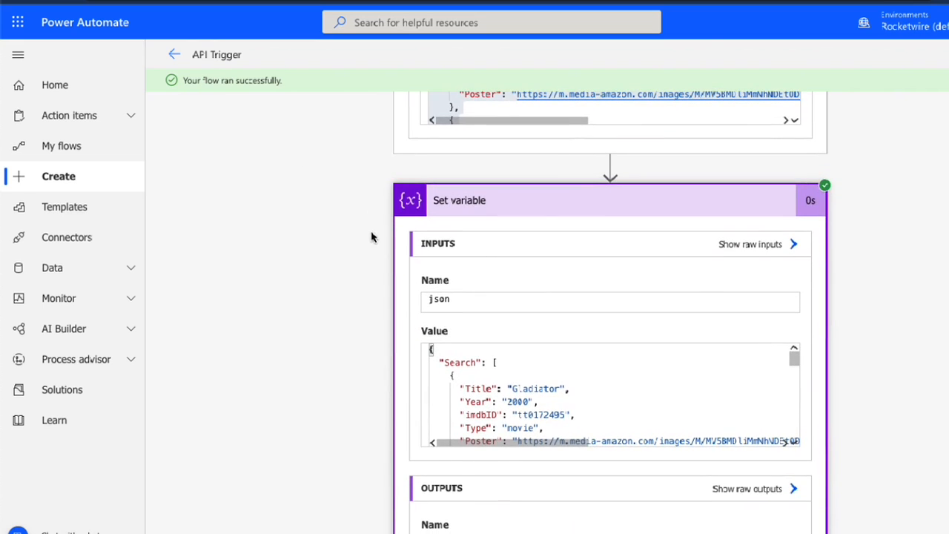
scroll(318, 269, "up", 8)
scroll(315, 269, "down", 10)
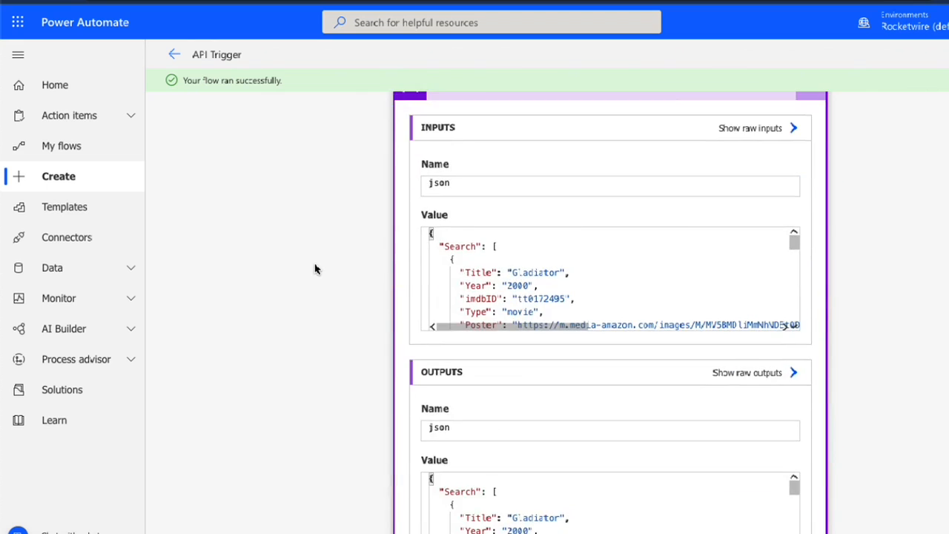
scroll(315, 269, "up", 3)
scroll(345, 253, "up", 2)
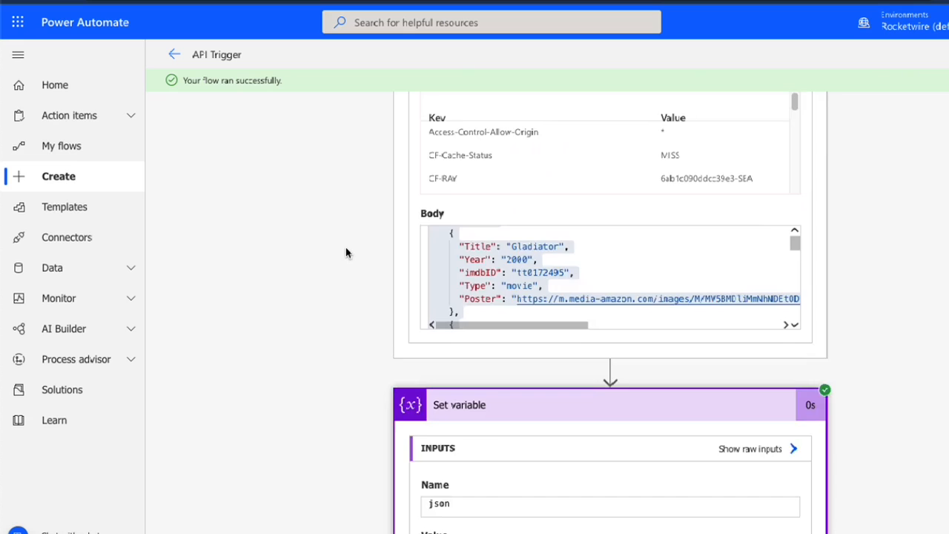
scroll(346, 252, "down", 4)
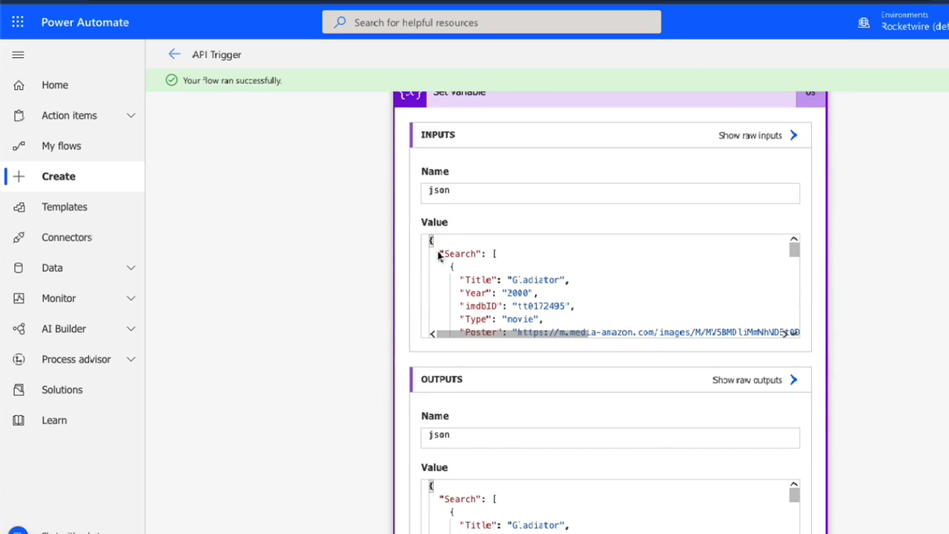
scroll(501, 289, "down", 2)
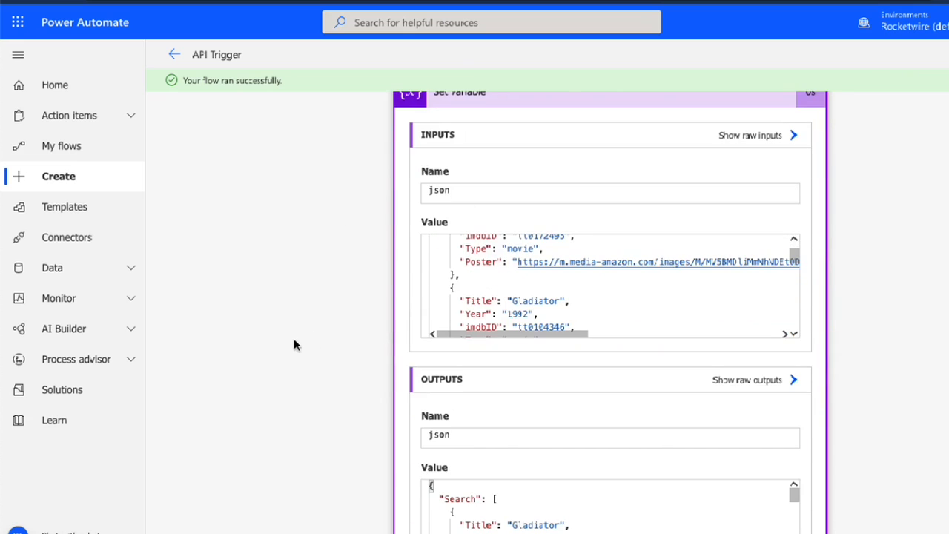
scroll(292, 335, "down", 1)
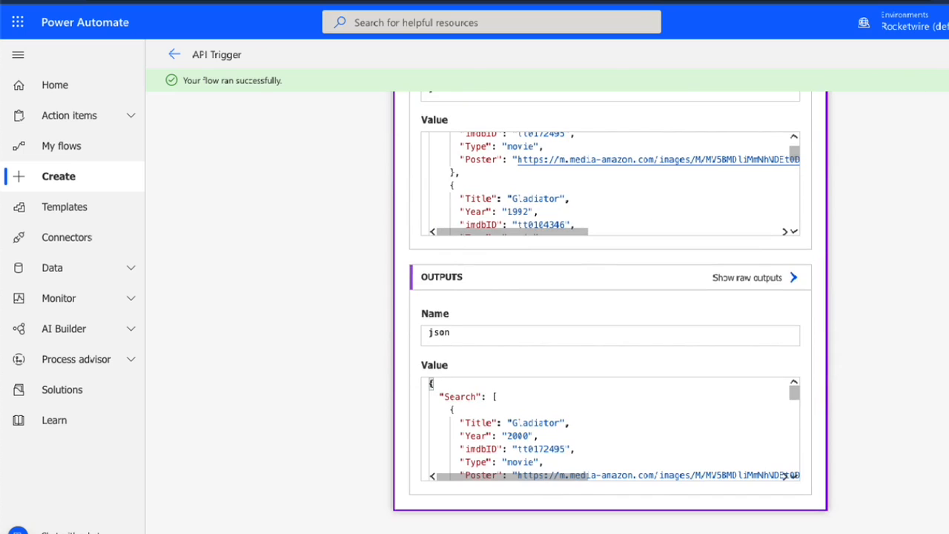